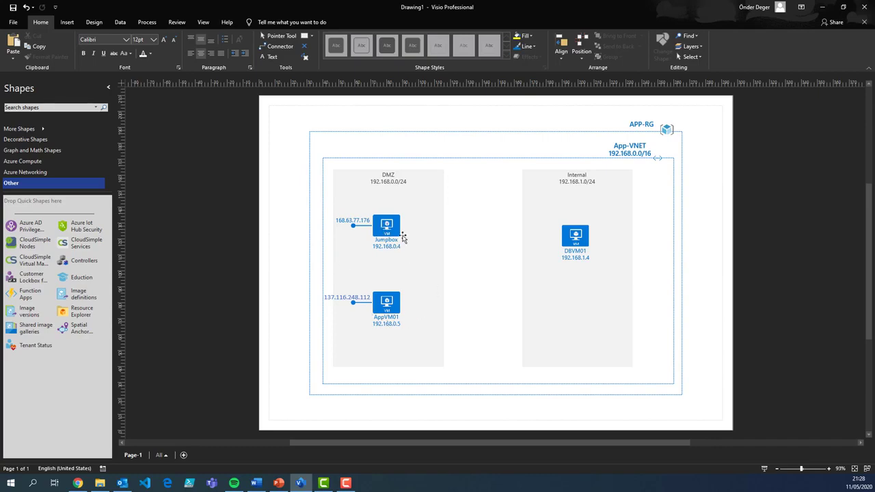
{"action": "left_click", "coordinate": [386, 228]}
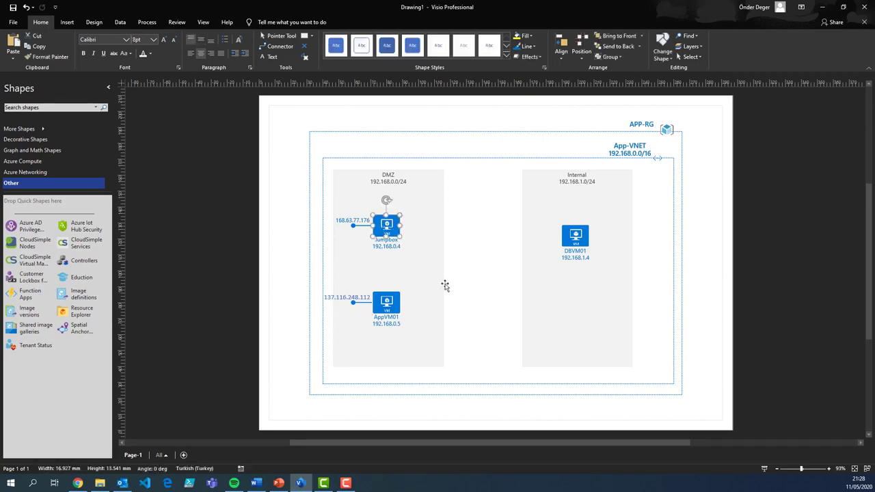
{"action": "left_click", "coordinate": [386, 303]}
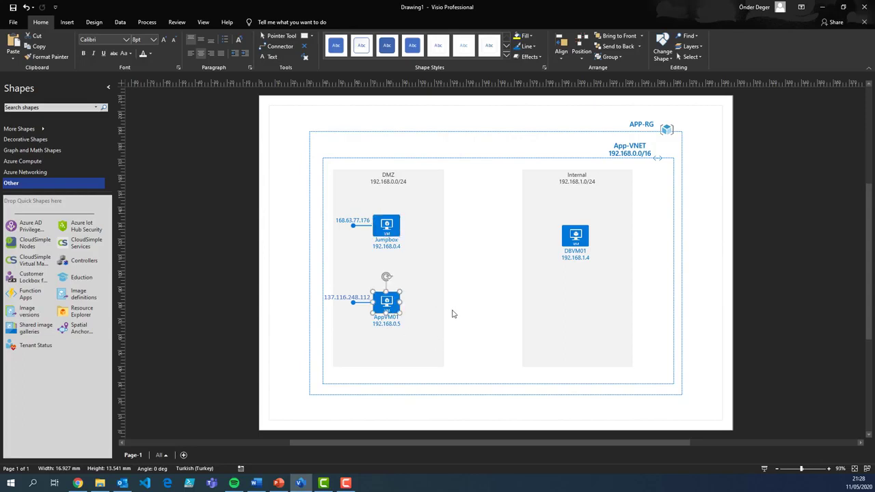
{"action": "left_click", "coordinate": [465, 306]}
{"action": "left_click", "coordinate": [575, 236]}
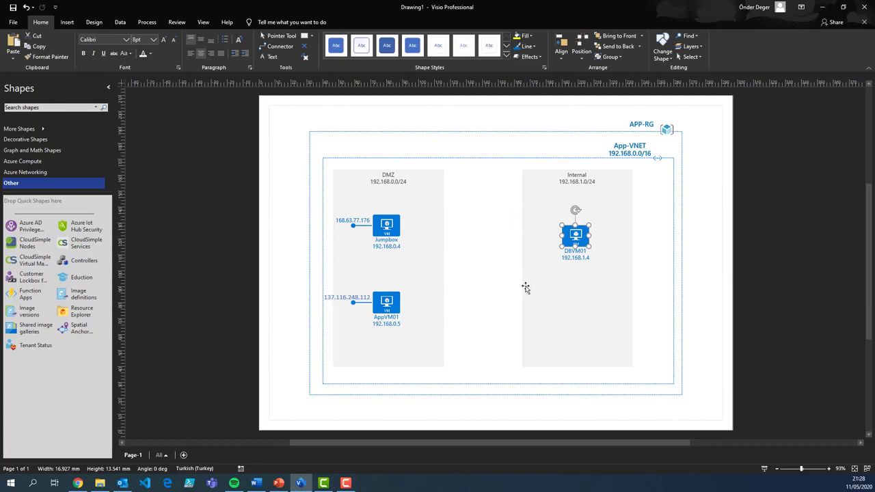
{"action": "left_click", "coordinate": [492, 295]}
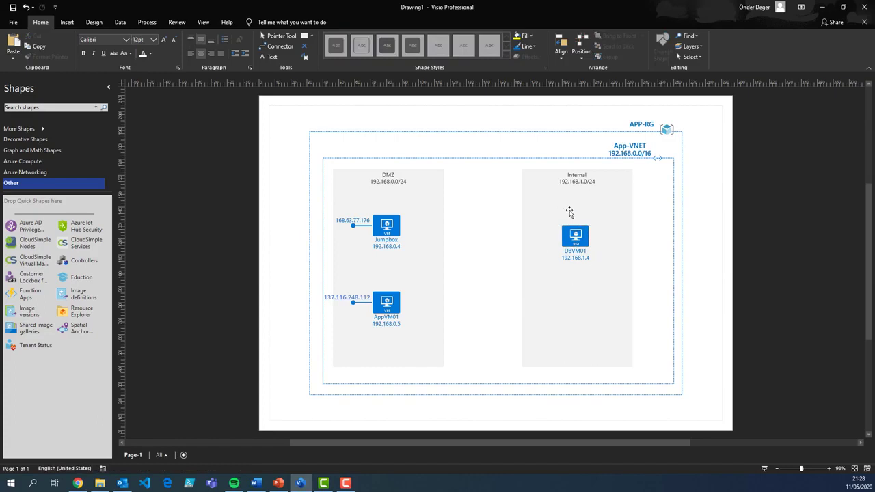
{"action": "left_click", "coordinate": [573, 259]}
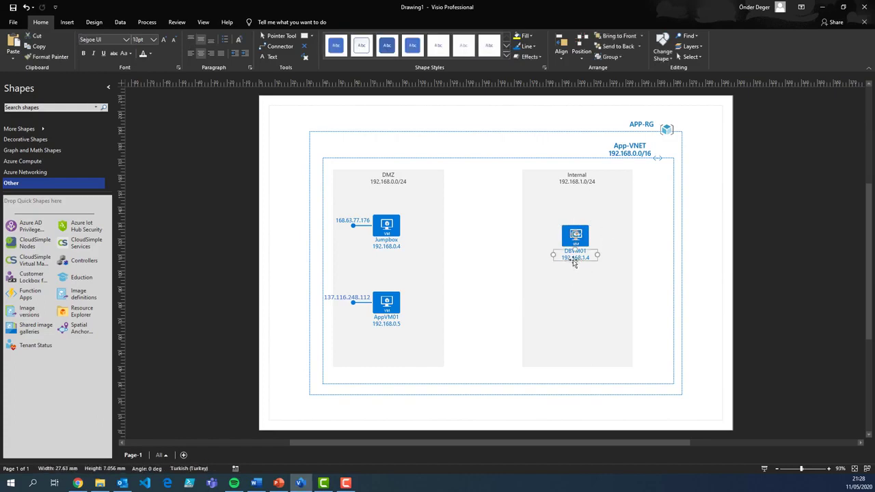
{"action": "left_click", "coordinate": [471, 283]}
{"action": "left_click", "coordinate": [385, 228]}
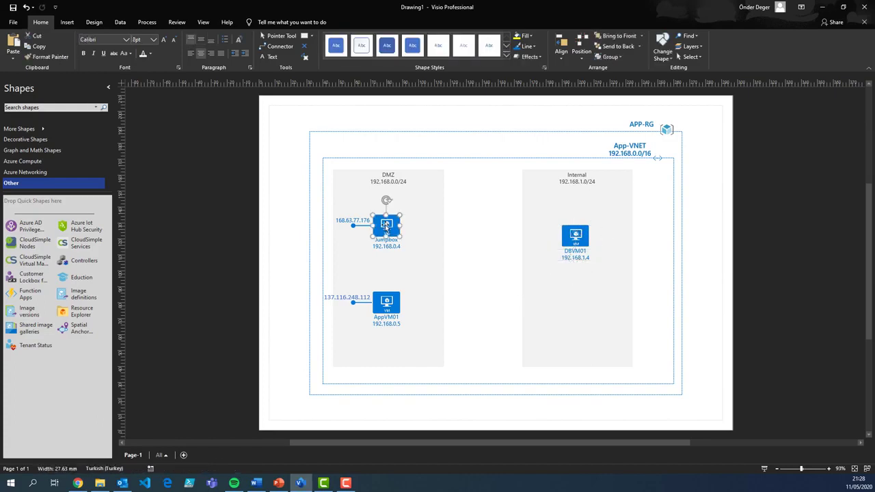
{"action": "left_click", "coordinate": [391, 304]}
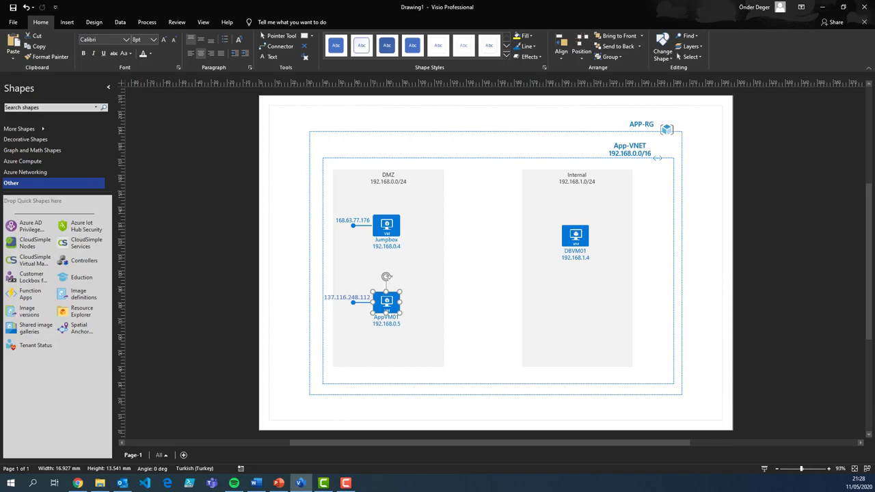
{"action": "left_click", "coordinate": [498, 260]}
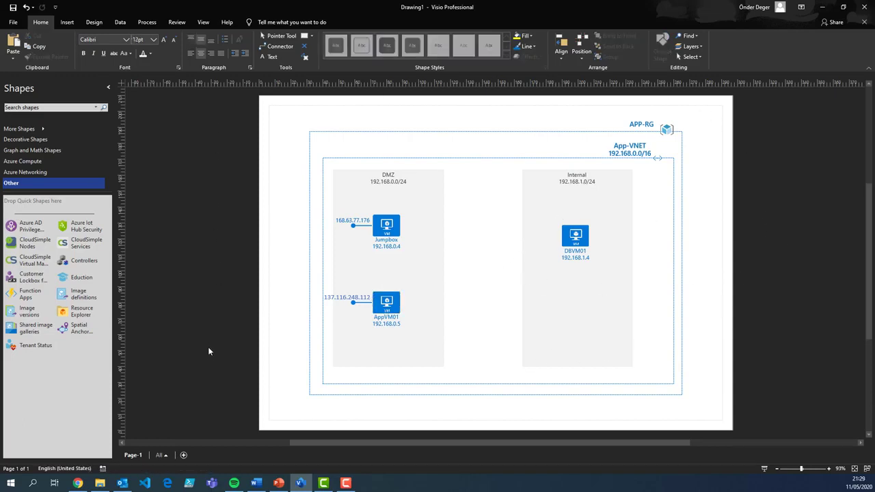
- In the browser's Azure portal, open the App-RG resource group and sort its resources by type
{"action": "left_click", "coordinate": [77, 483]}
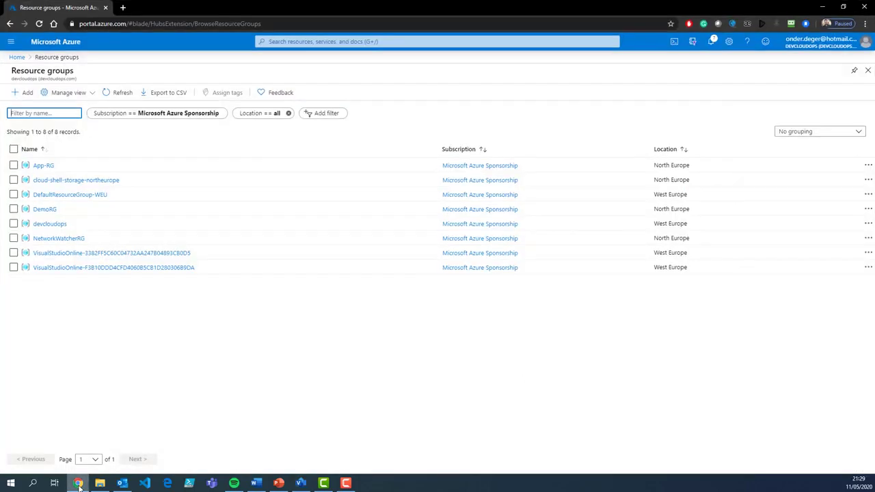
{"action": "left_click", "coordinate": [42, 165]}
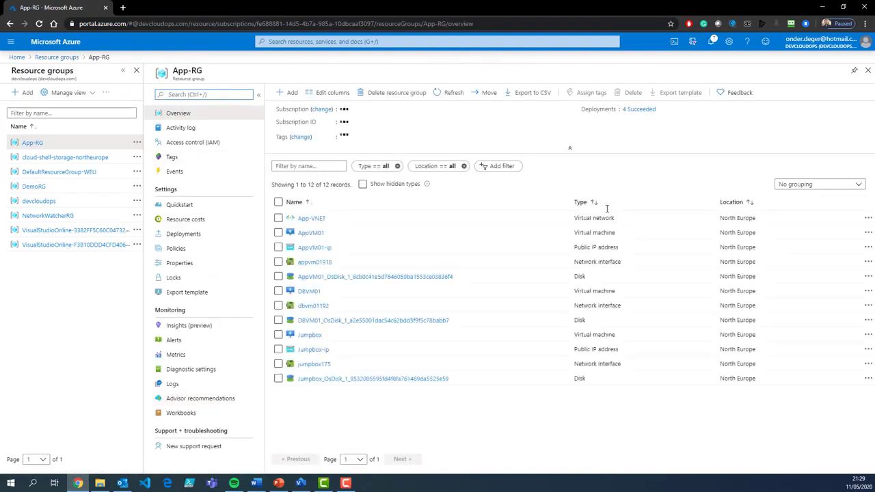
{"action": "left_click", "coordinate": [607, 203]}
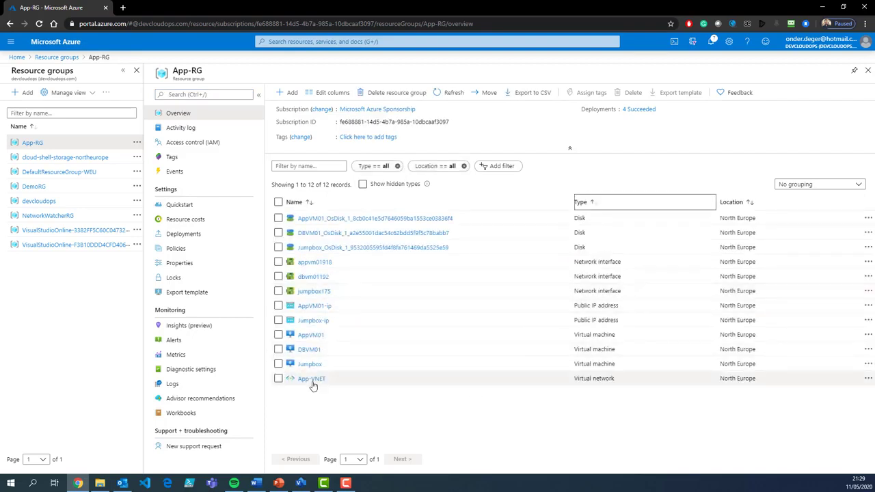
- Inspect the App-VNET virtual network's subnets, then return to the App-RG overview
{"action": "left_click", "coordinate": [360, 383]}
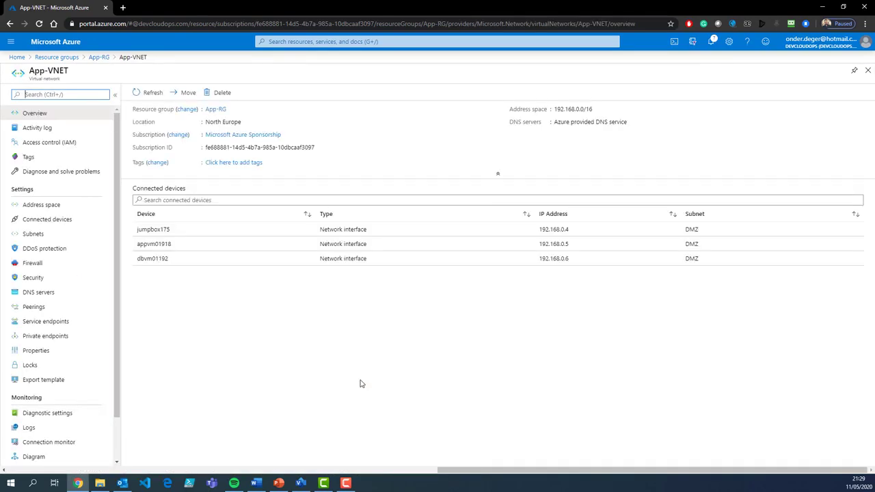
{"action": "left_click", "coordinate": [31, 234]}
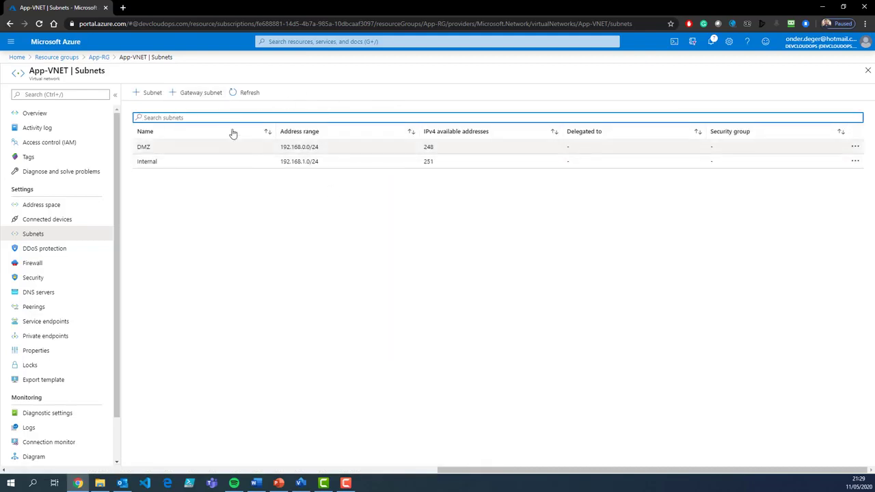
{"action": "left_click", "coordinate": [99, 57]}
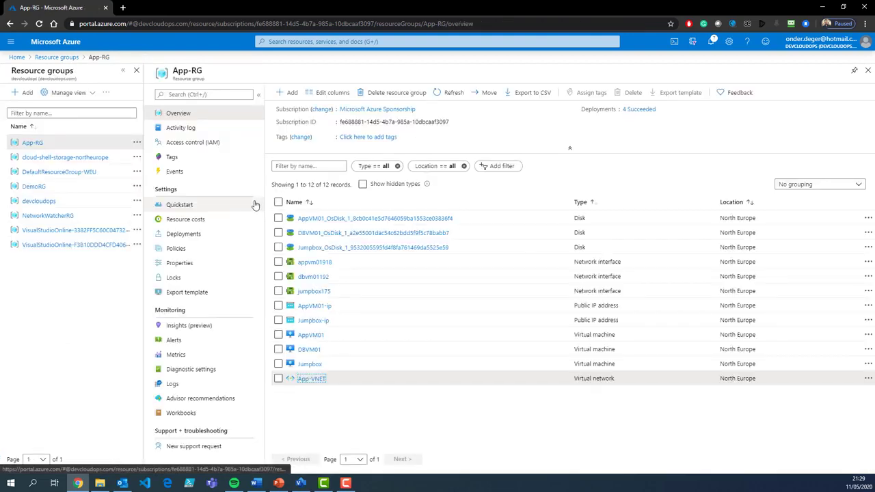
- Review the Jumpbox, AppVM01 and DBVM01 virtual machine details, returning to App-RG after each
{"action": "left_click", "coordinate": [308, 363]}
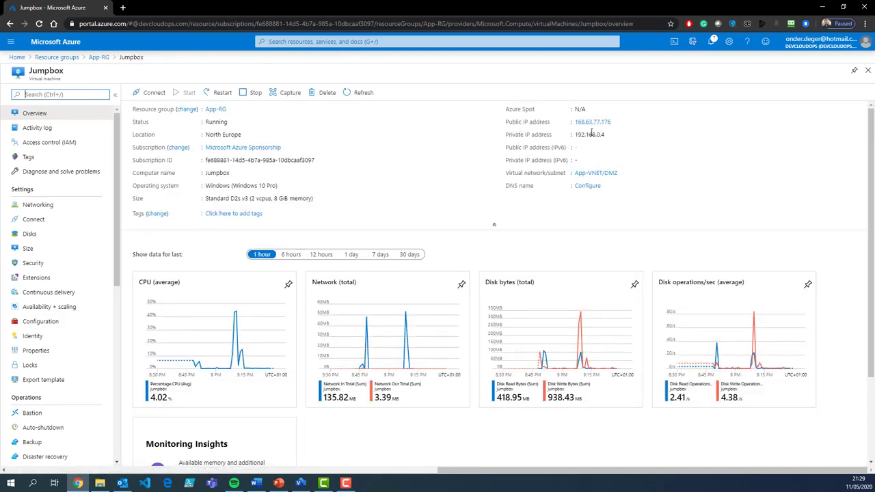
{"action": "left_click", "coordinate": [99, 57]}
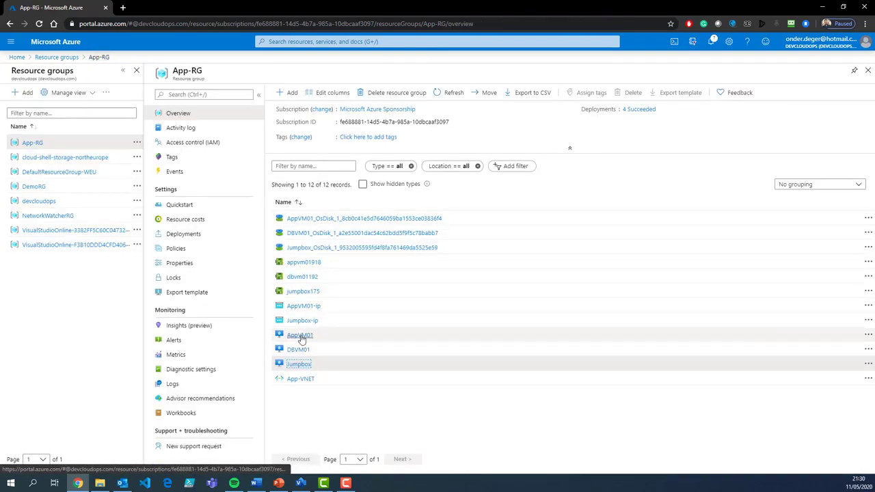
{"action": "left_click", "coordinate": [305, 337]}
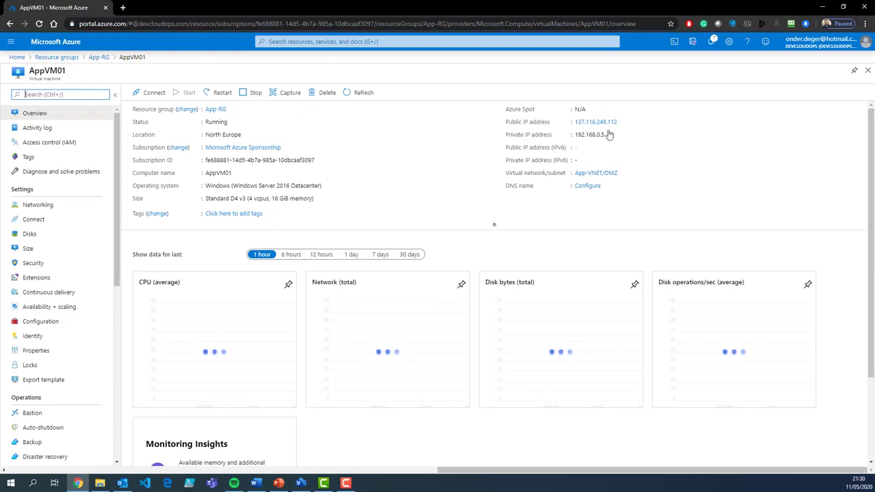
{"action": "left_click", "coordinate": [98, 57]}
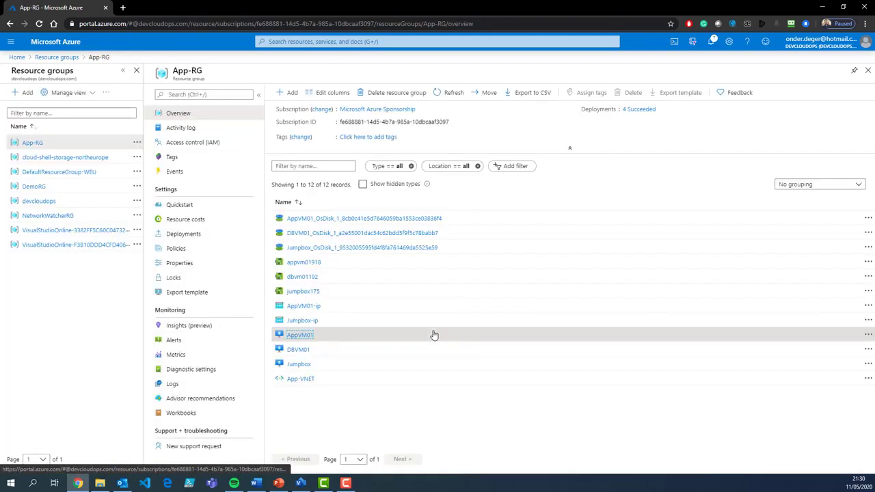
{"action": "left_click", "coordinate": [310, 351]}
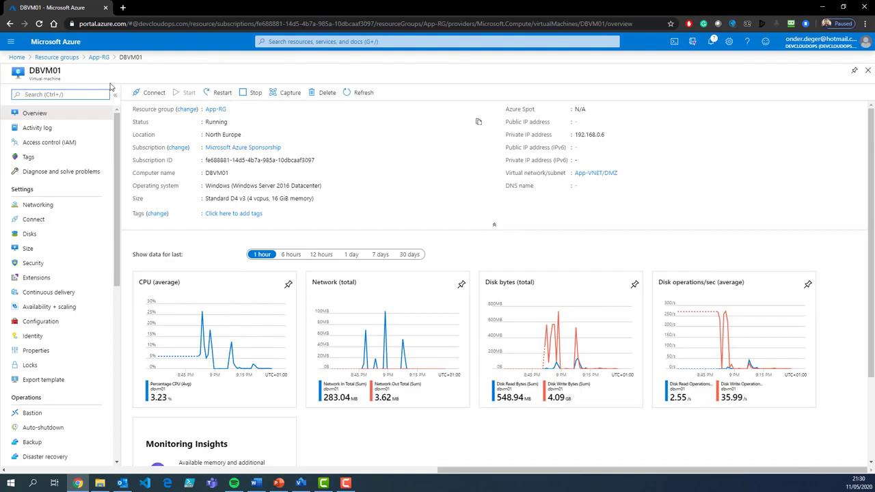
{"action": "left_click", "coordinate": [98, 57]}
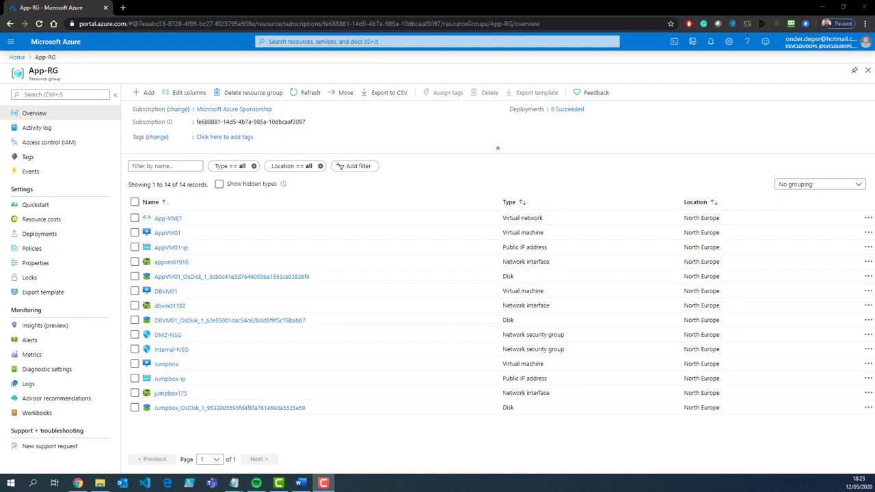
- From App-RG, find Network security group in the marketplace and start creating one
{"action": "left_click", "coordinate": [144, 93]}
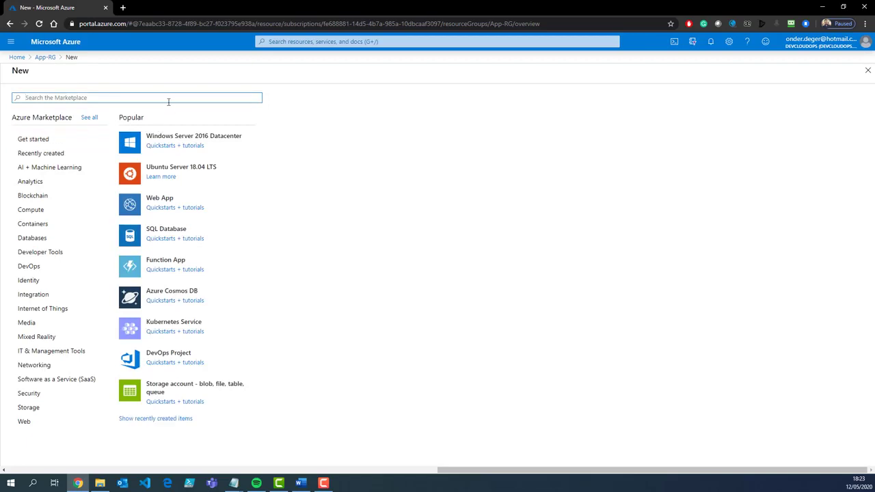
{"action": "type", "text": "network sec"}
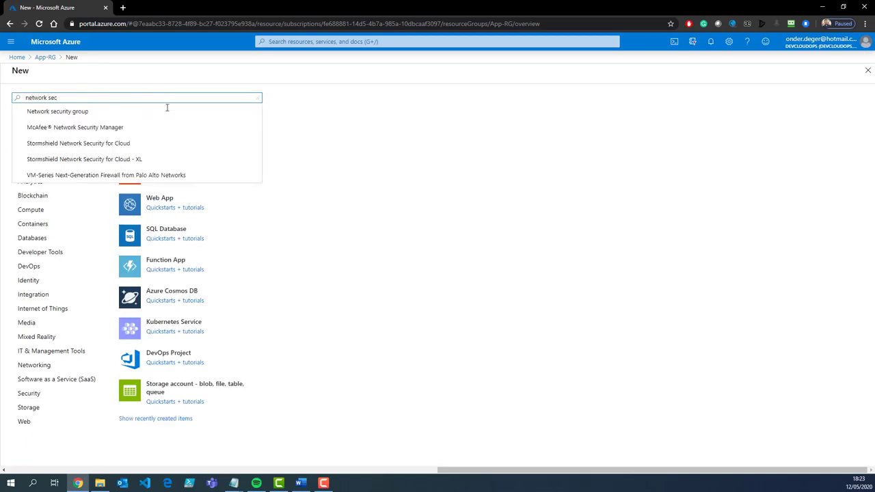
{"action": "left_click", "coordinate": [165, 113]}
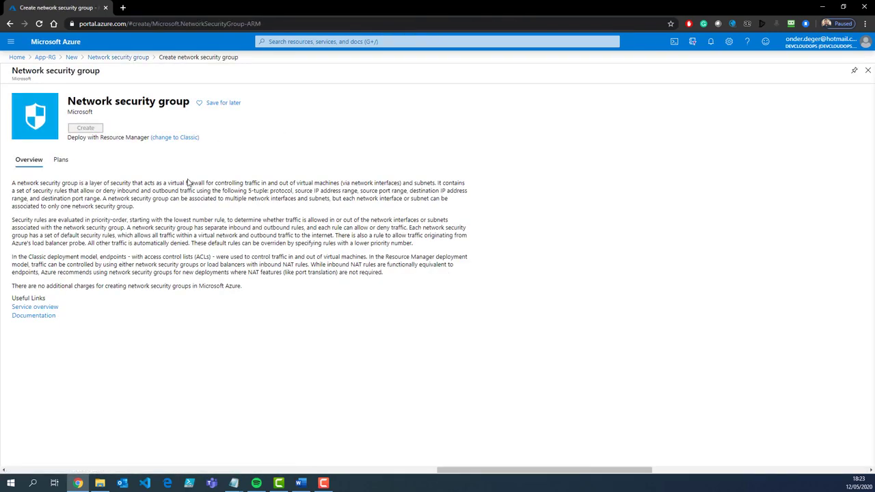
{"action": "left_click", "coordinate": [158, 196]}
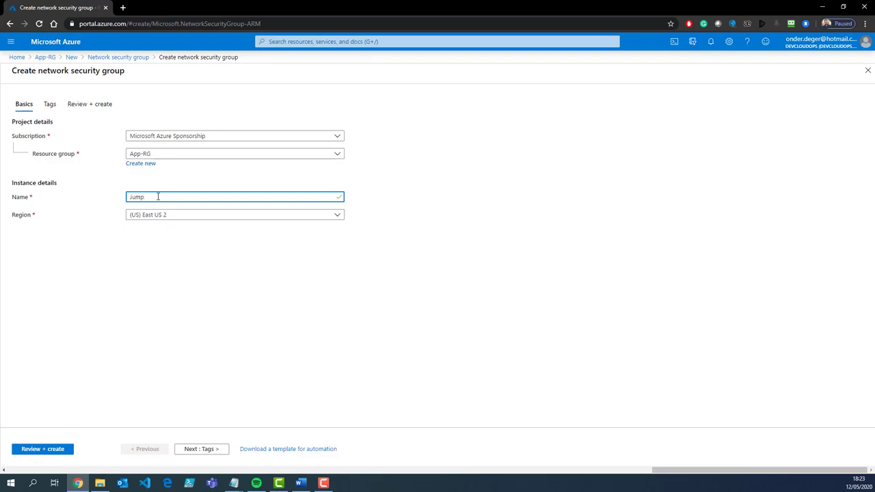
- Create the Jumpbox-NSG network security group in North Europe, then return to App-RG
{"action": "type", "text": "Jumpbox-us"}
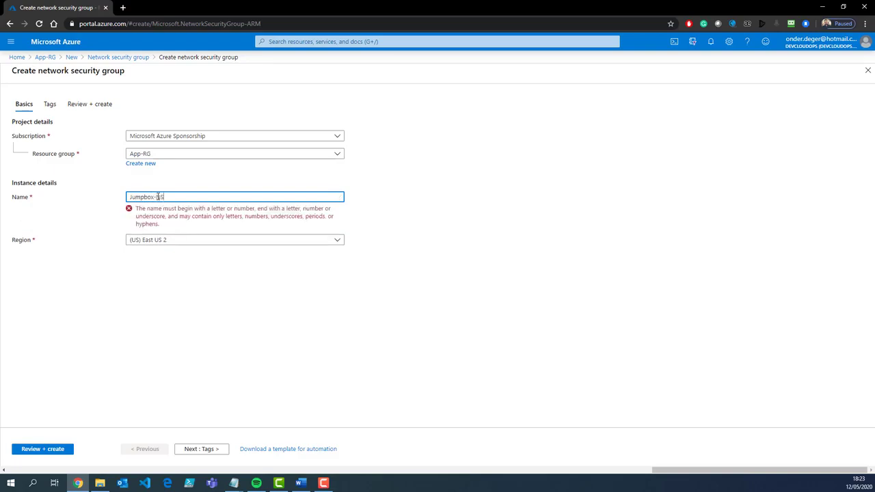
{"action": "type", "text": "G"}
{"action": "left_click", "coordinate": [182, 217]}
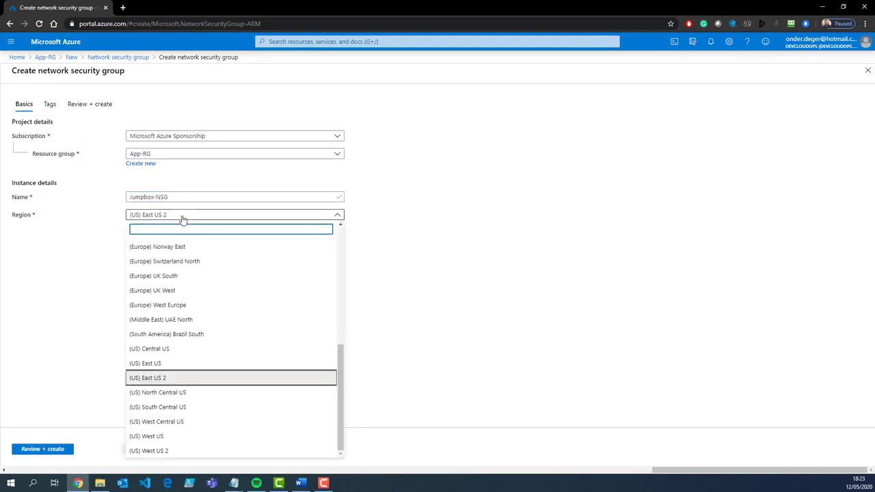
{"action": "scroll", "coordinate": [181, 304], "scroll_direction": "up", "scroll_amount": 1}
{"action": "left_click", "coordinate": [184, 278]}
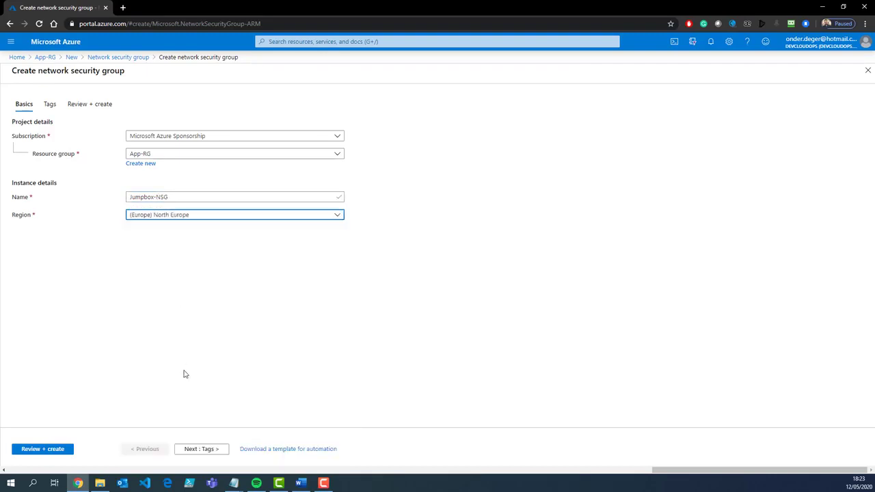
{"action": "left_click", "coordinate": [194, 452]}
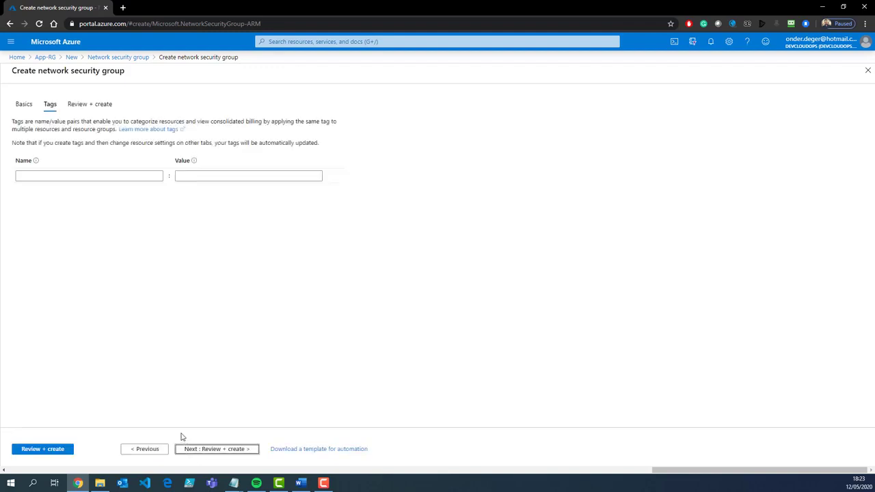
{"action": "left_click", "coordinate": [186, 449]}
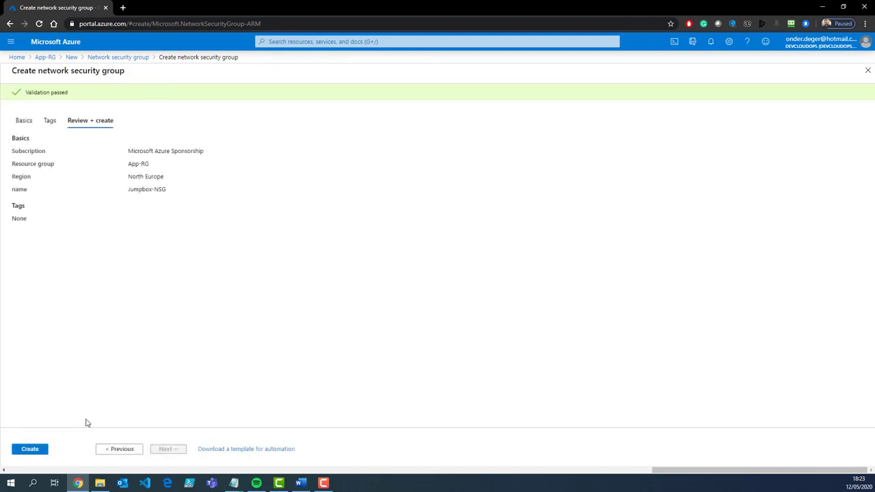
{"action": "left_click", "coordinate": [36, 453]}
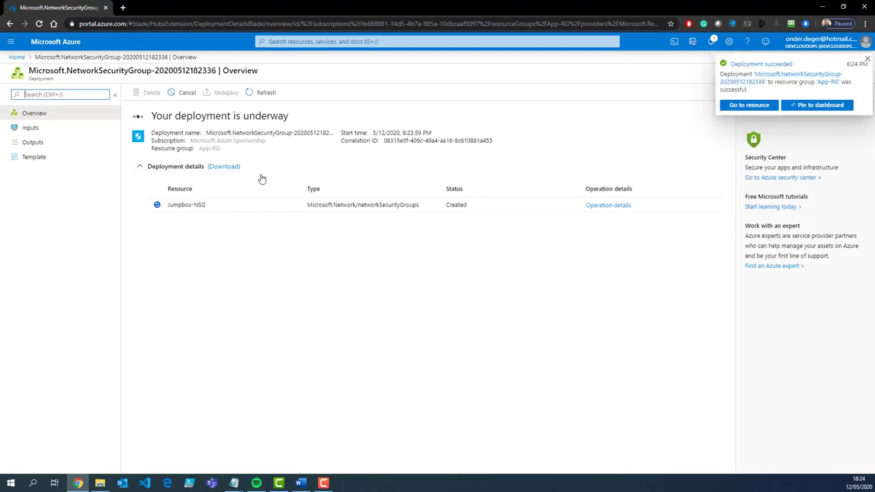
{"action": "left_click", "coordinate": [740, 107]}
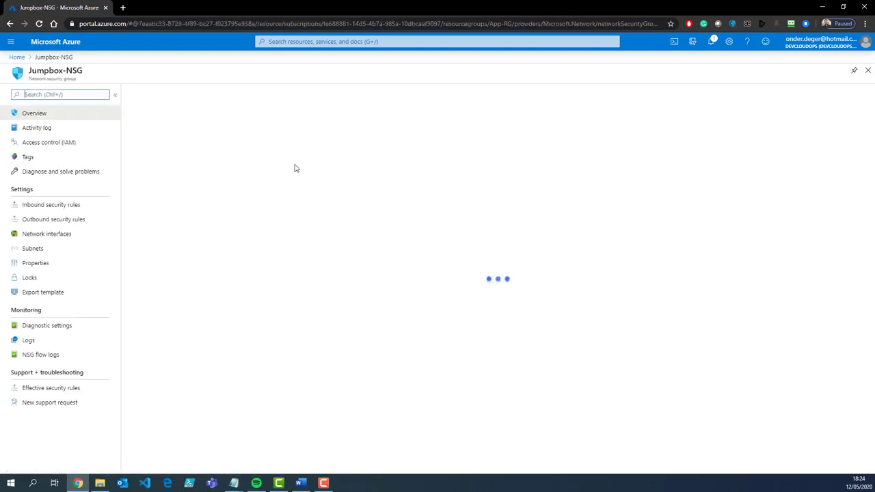
{"action": "left_click", "coordinate": [219, 110]}
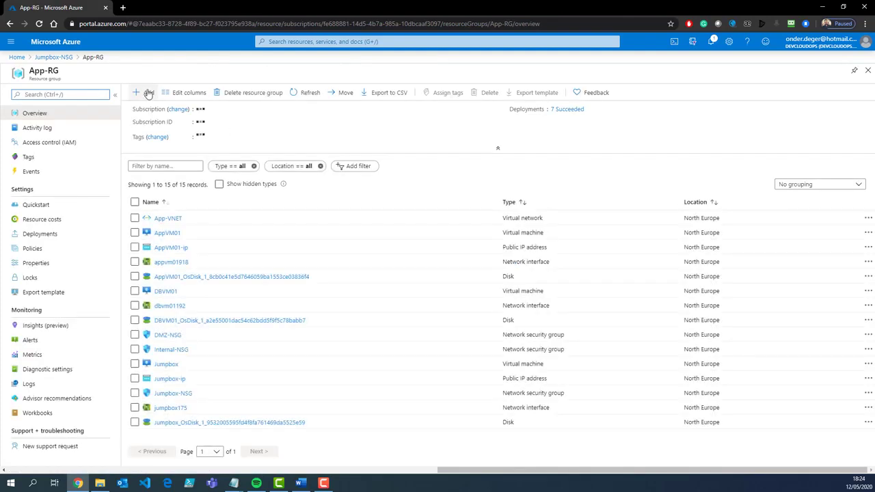
- From App-RG, search the marketplace for Network security group and begin a new one
{"action": "left_click", "coordinate": [148, 93]}
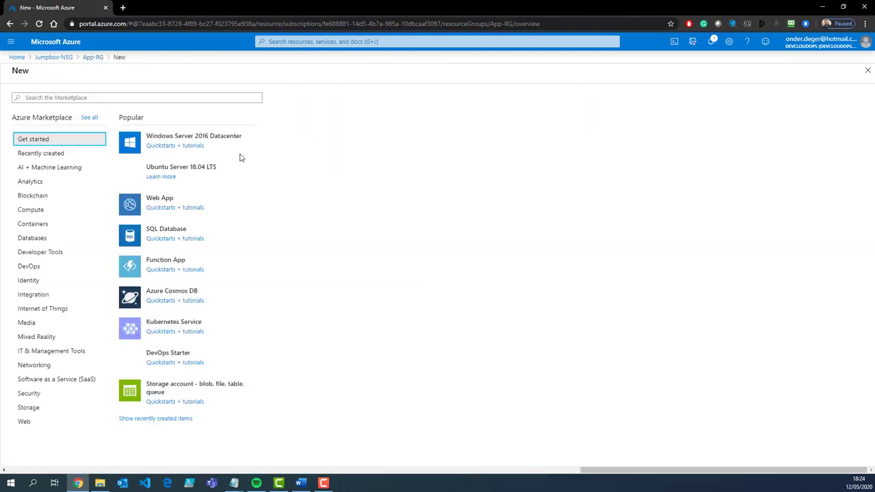
{"action": "type", "text": "network s"}
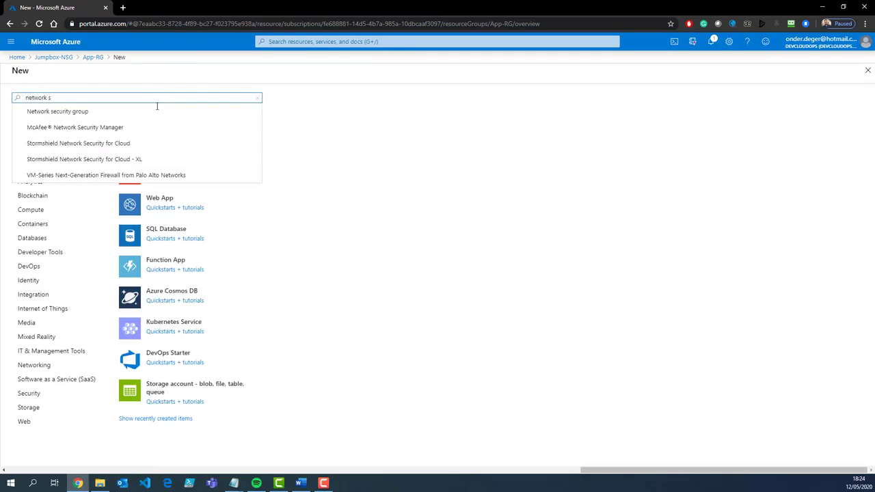
{"action": "left_click", "coordinate": [154, 111]}
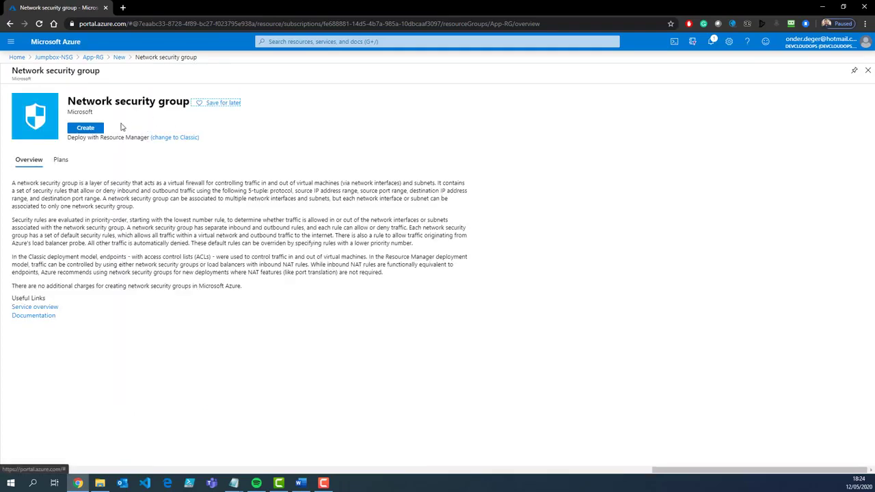
{"action": "left_click", "coordinate": [82, 129]}
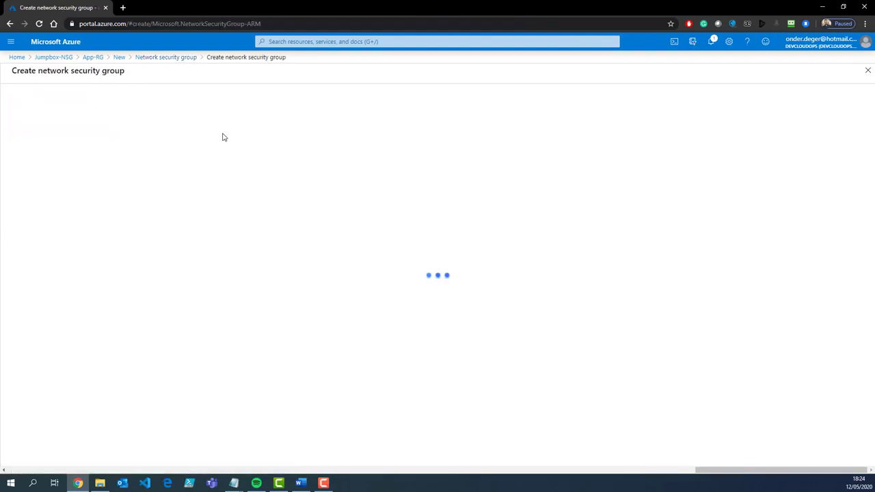
- Create Application-NSG in North Europe, open it, then go back to App-RG
{"action": "left_click", "coordinate": [185, 197]}
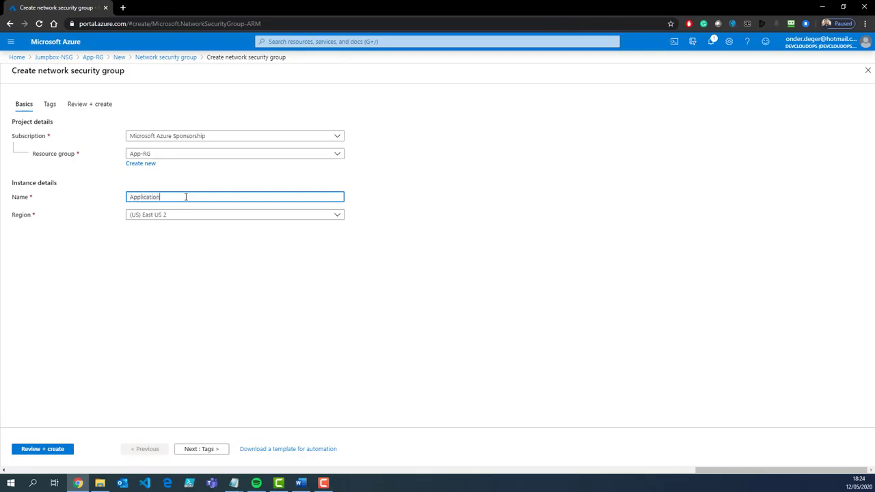
{"action": "type", "text": "Application-NSG"}
{"action": "left_click", "coordinate": [191, 216]}
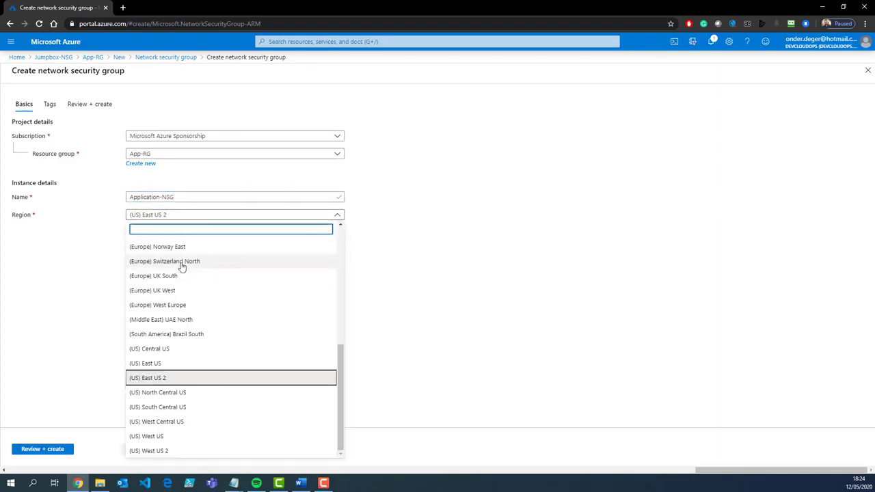
{"action": "scroll", "coordinate": [201, 289], "scroll_direction": "up", "scroll_amount": 1}
{"action": "left_click", "coordinate": [195, 279]}
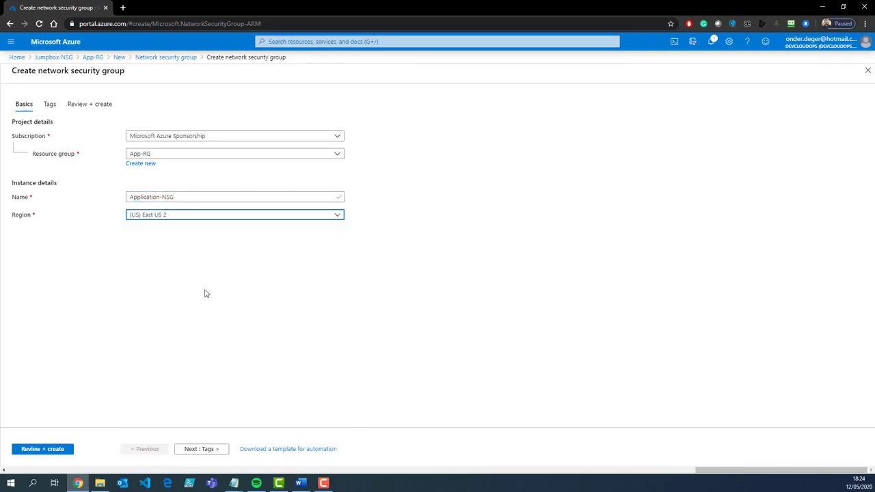
{"action": "left_click", "coordinate": [192, 449]}
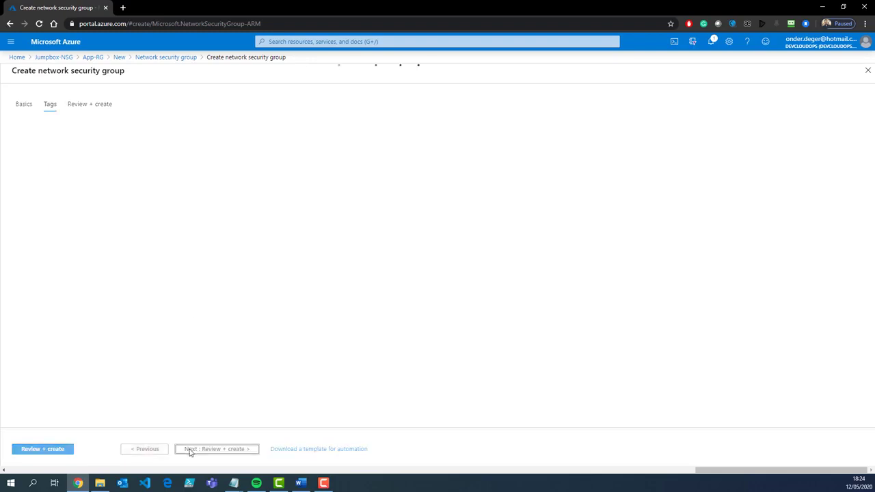
{"action": "left_click", "coordinate": [190, 449]}
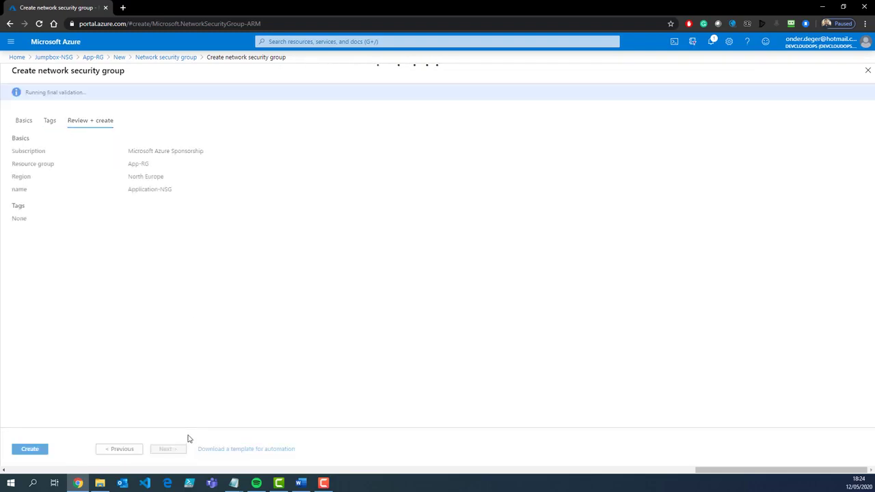
{"action": "left_click", "coordinate": [29, 448]}
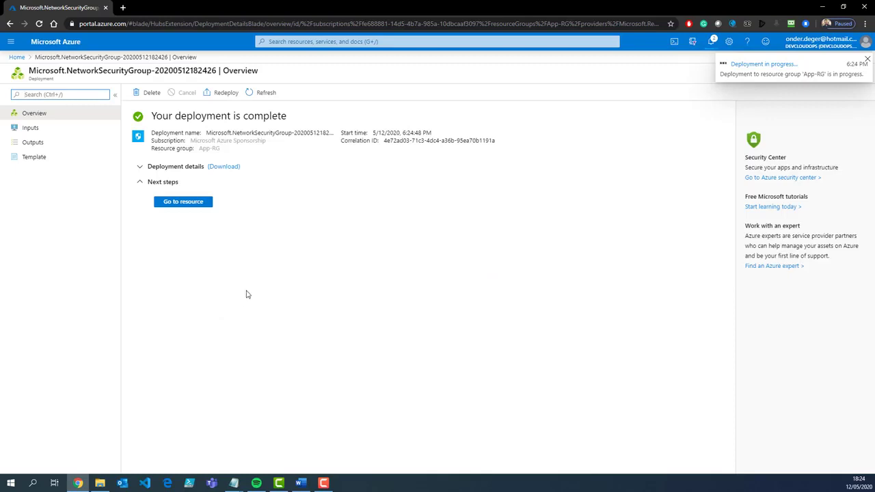
{"action": "left_click", "coordinate": [183, 203]}
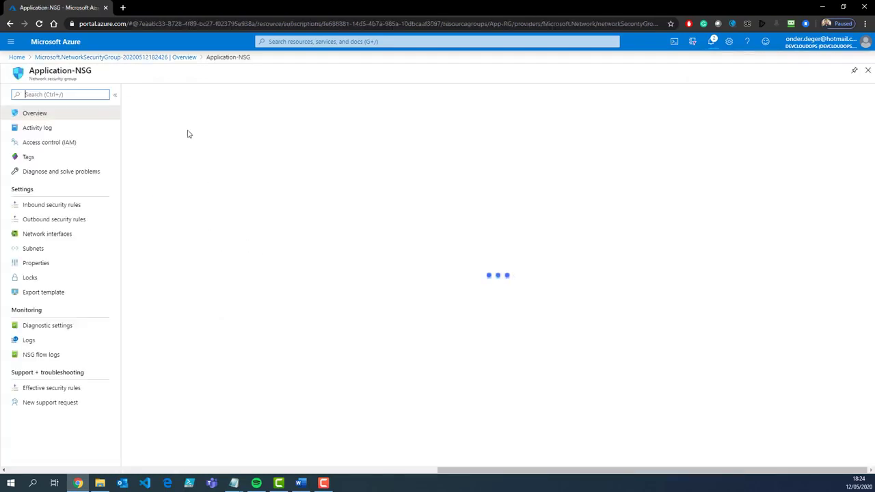
{"action": "left_click", "coordinate": [212, 110]}
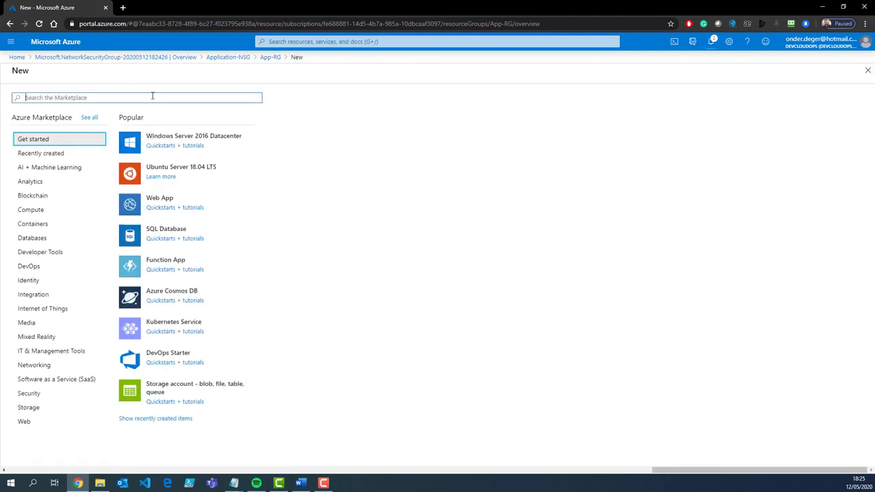
- Search the marketplace for Network security group and begin creating another one
{"action": "type", "text": "network"}
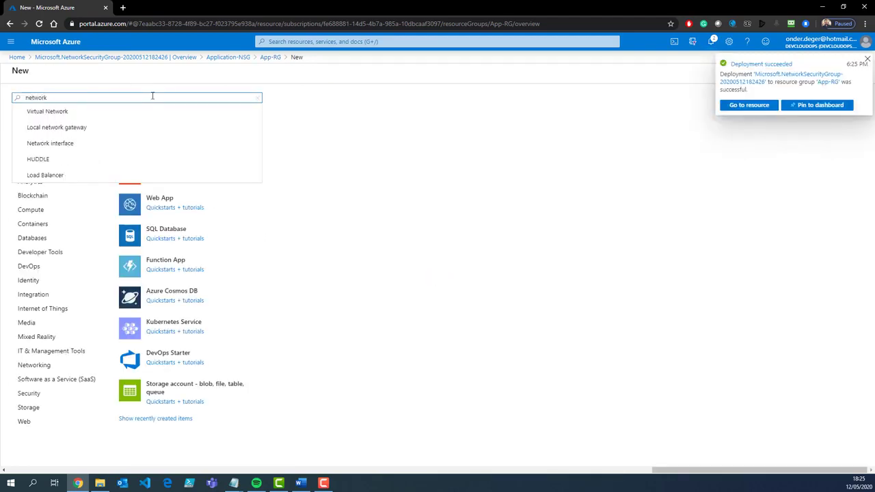
{"action": "type", "text": "s"}
{"action": "key", "text": "BackSpace"}
{"action": "key", "text": "BackSpace"}
{"action": "type", "text": "s"}
{"action": "left_click", "coordinate": [153, 111]}
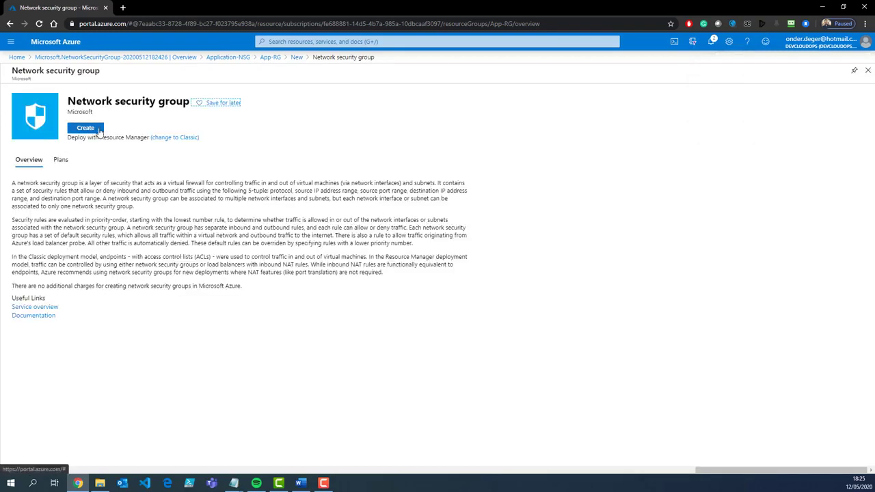
{"action": "left_click", "coordinate": [99, 131]}
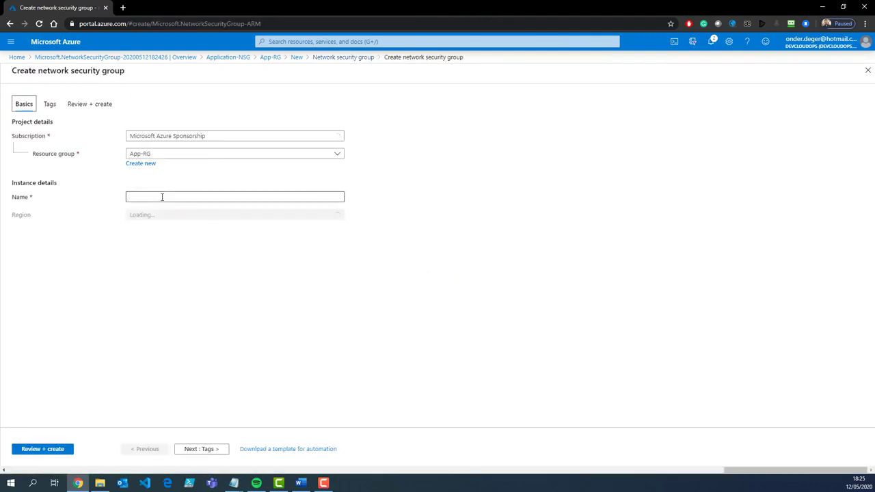
- Create the Internal-NSG security group in the North Europe region
{"action": "left_click", "coordinate": [142, 198]}
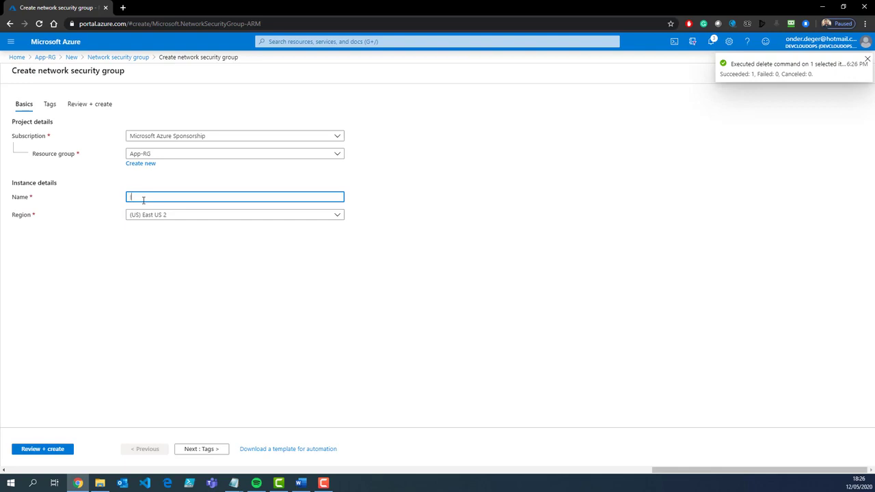
{"action": "type", "text": "Internal-NSG"}
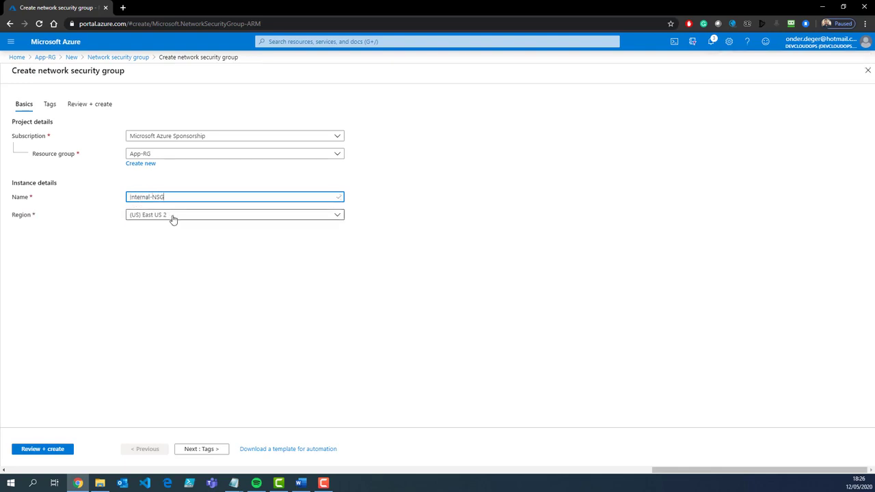
{"action": "left_click", "coordinate": [173, 218]}
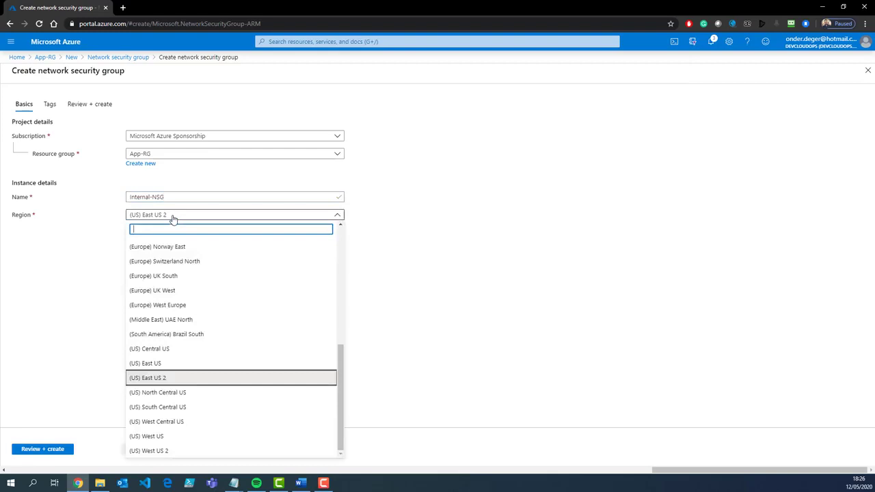
{"action": "scroll", "coordinate": [187, 268], "scroll_direction": "up", "scroll_amount": 1}
{"action": "left_click", "coordinate": [187, 278]}
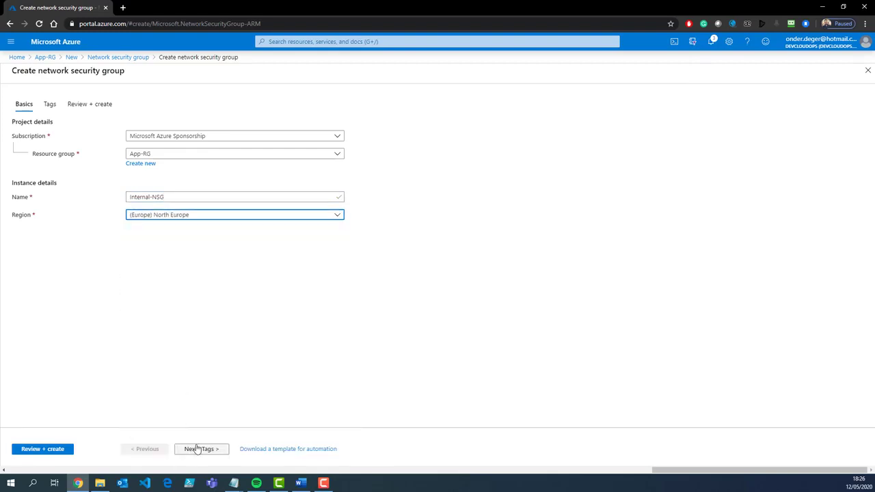
{"action": "left_click", "coordinate": [191, 450]}
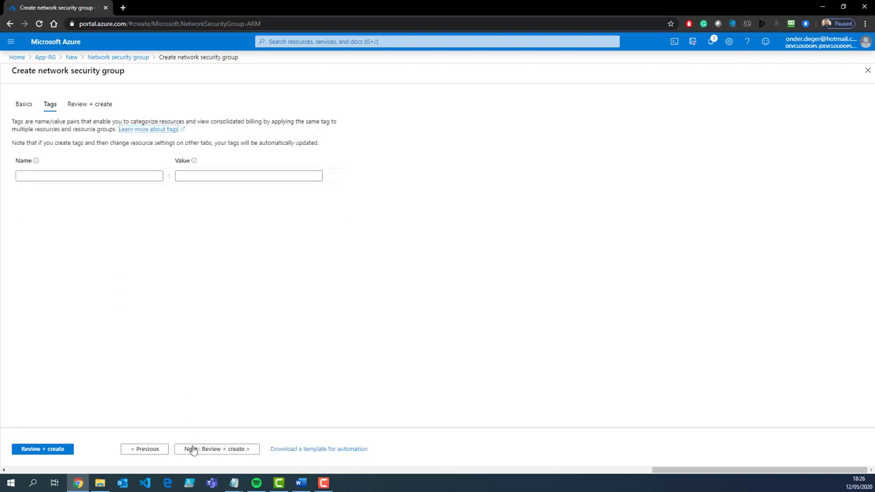
{"action": "left_click", "coordinate": [193, 451]}
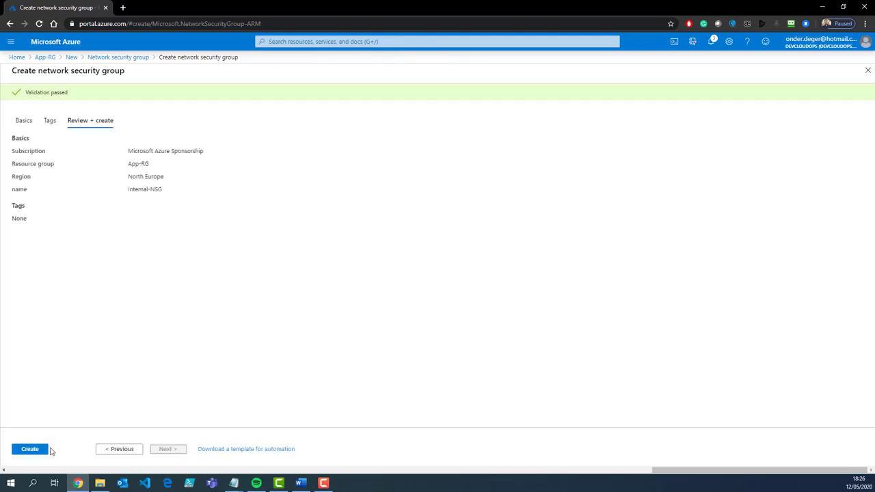
{"action": "left_click", "coordinate": [41, 449]}
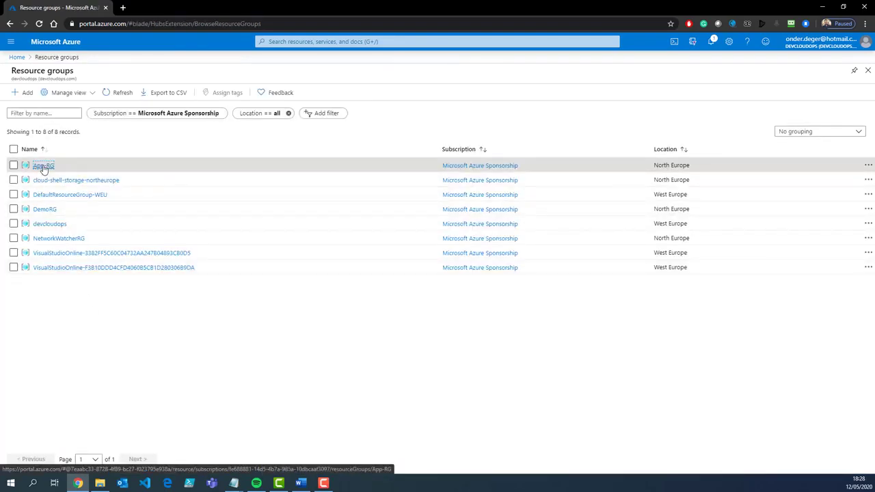
- Refresh App-RG sorted by type to confirm the new NSGs, then open Jumpbox-NSG
{"action": "left_click", "coordinate": [43, 166]}
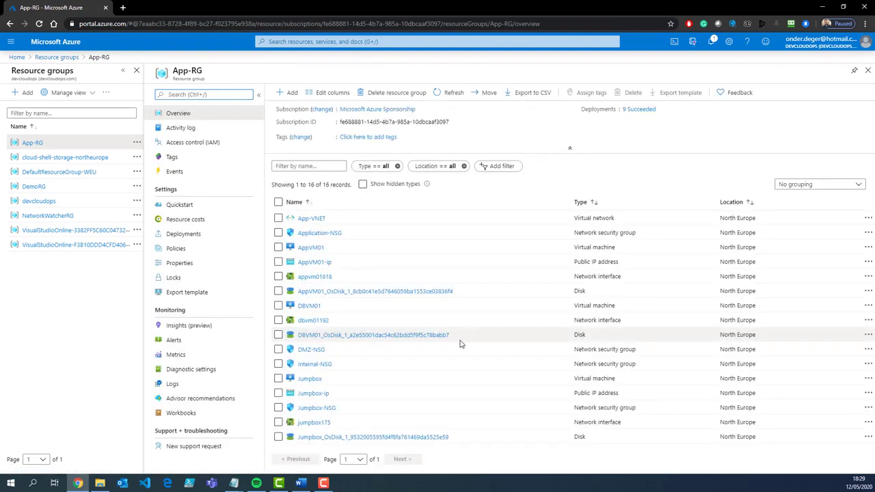
{"action": "left_click", "coordinate": [608, 202]}
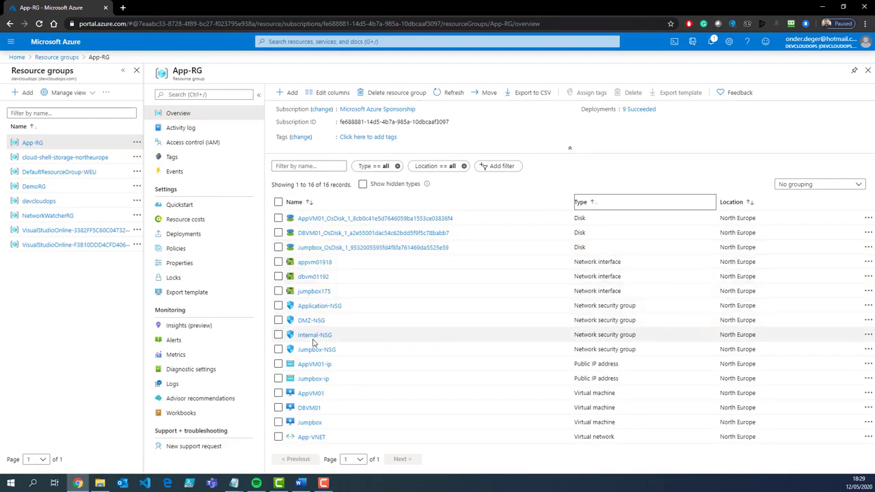
{"action": "left_click", "coordinate": [448, 93]}
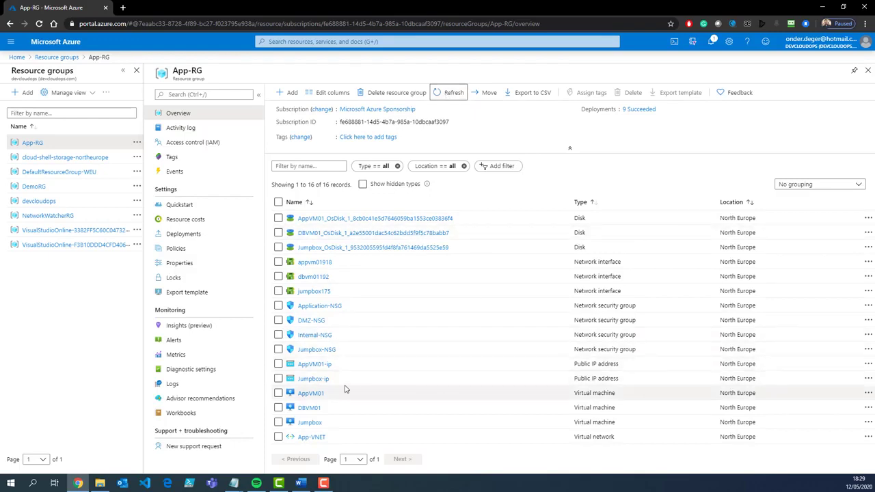
{"action": "left_click", "coordinate": [316, 349]}
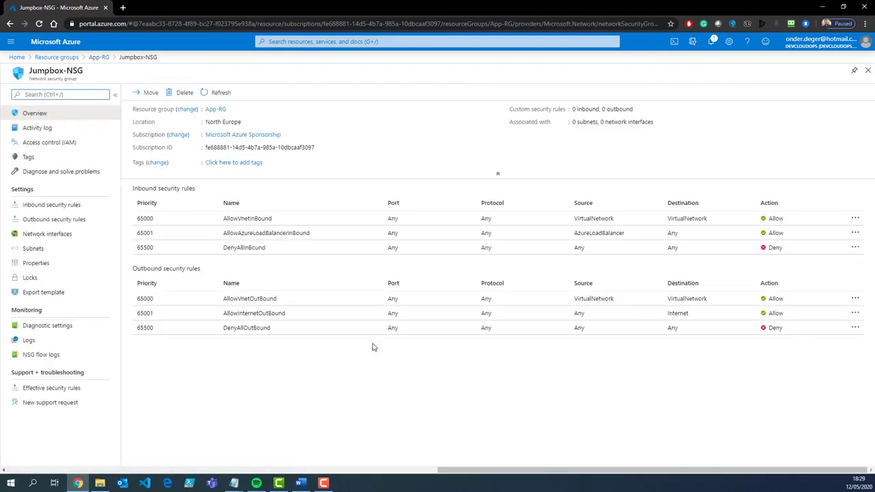
- Associate the jumpbox175 network interface with Jumpbox-NSG
{"action": "left_click", "coordinate": [61, 236]}
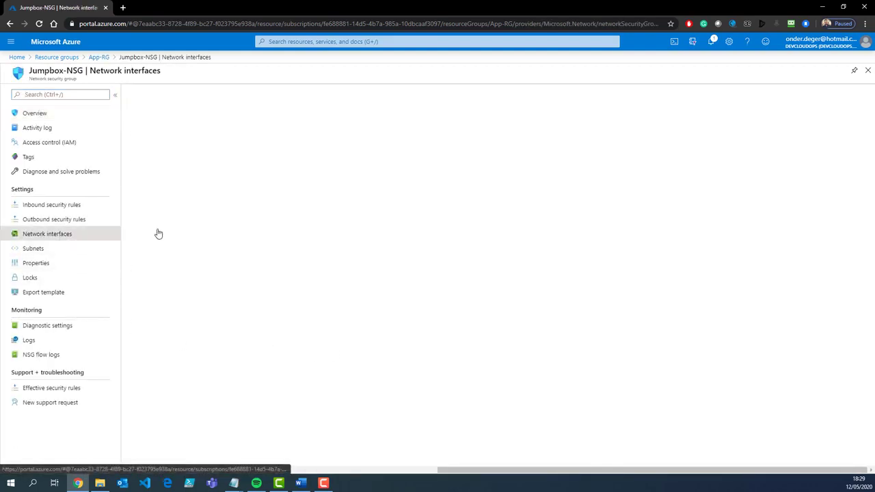
{"action": "left_click", "coordinate": [156, 92]}
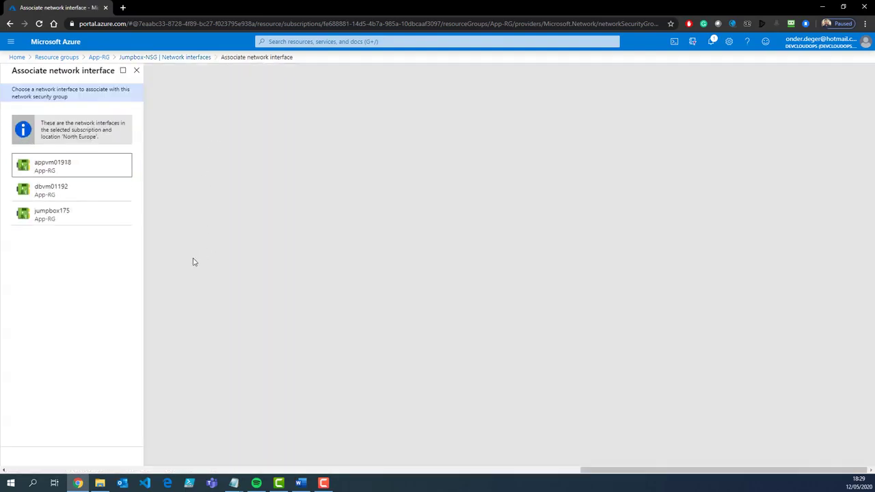
{"action": "left_click", "coordinate": [55, 218]}
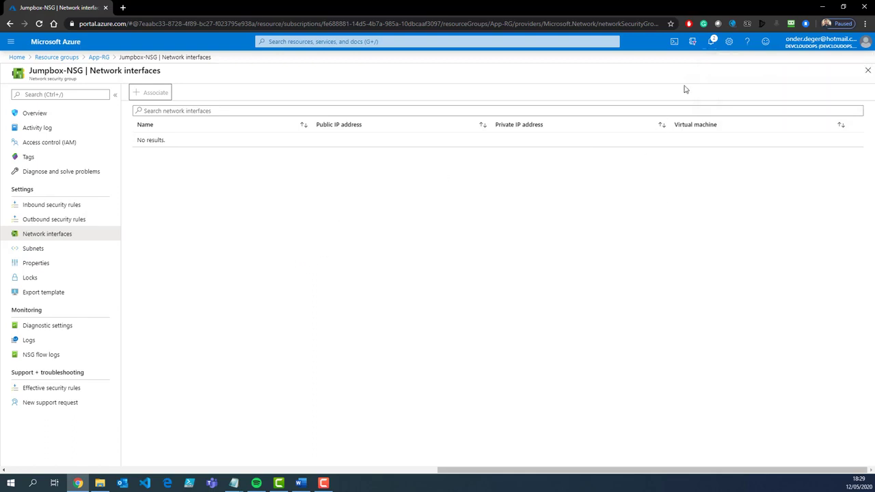
- Confirm the save in notifications, then open Application-NSG from App-RG
{"action": "left_click", "coordinate": [711, 44]}
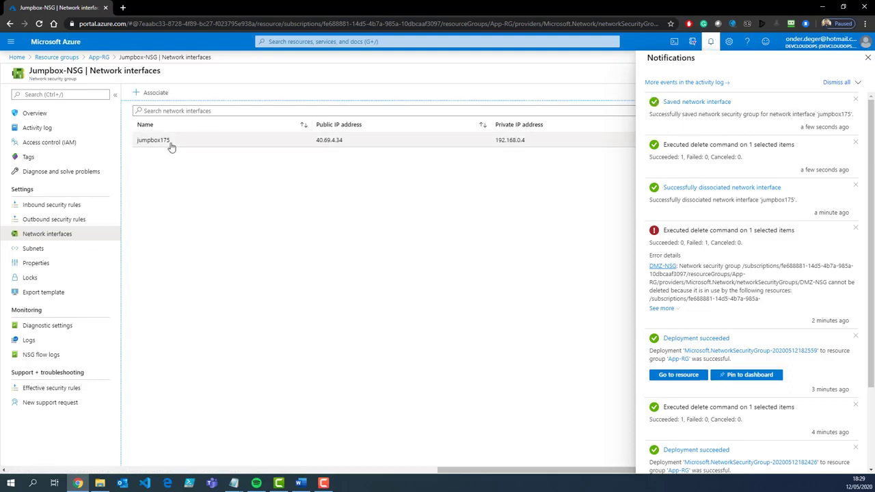
{"action": "left_click", "coordinate": [98, 57]}
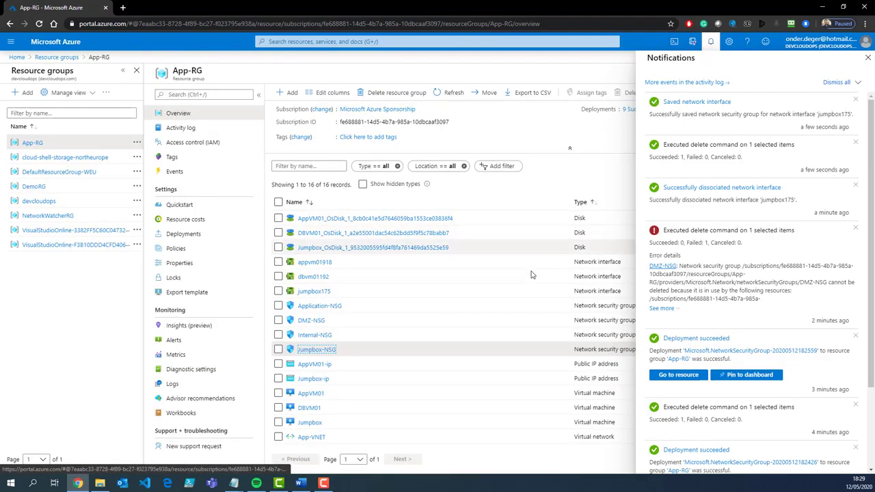
{"action": "left_click", "coordinate": [361, 304]}
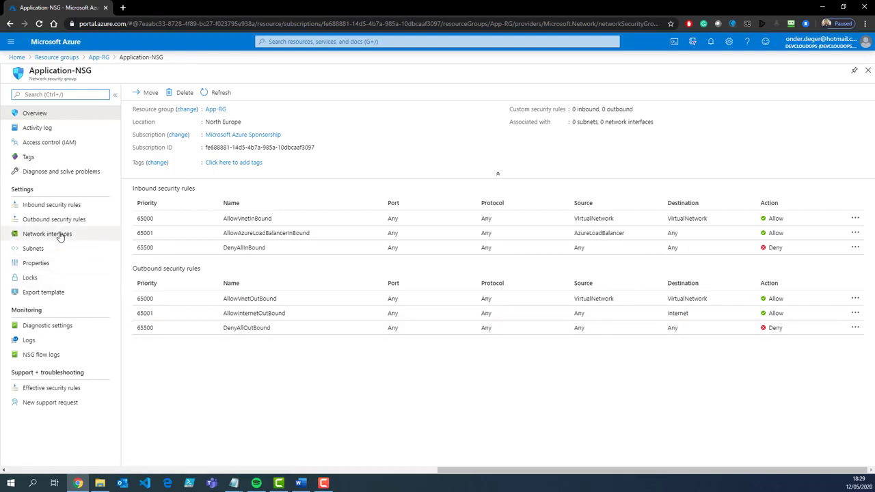
- Associate network interface appvm01918 with Application-NSG, then open Internal-NSG from App-RG
{"action": "left_click", "coordinate": [82, 235]}
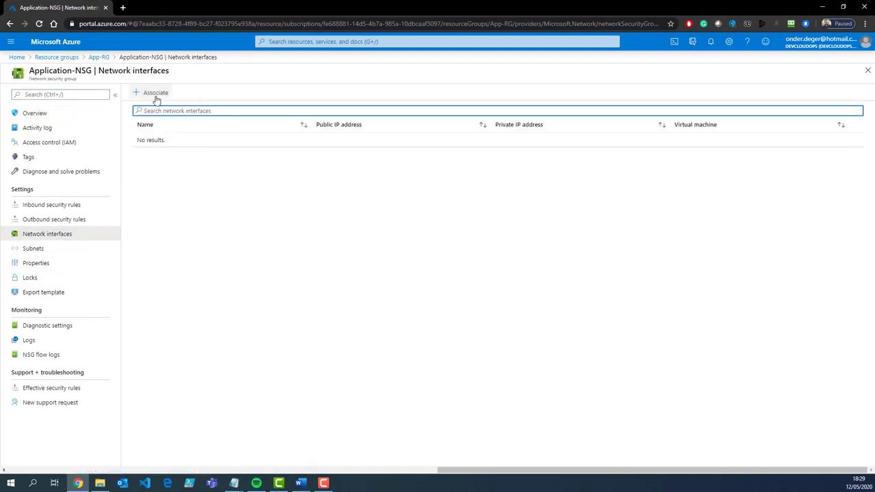
{"action": "left_click", "coordinate": [148, 90]}
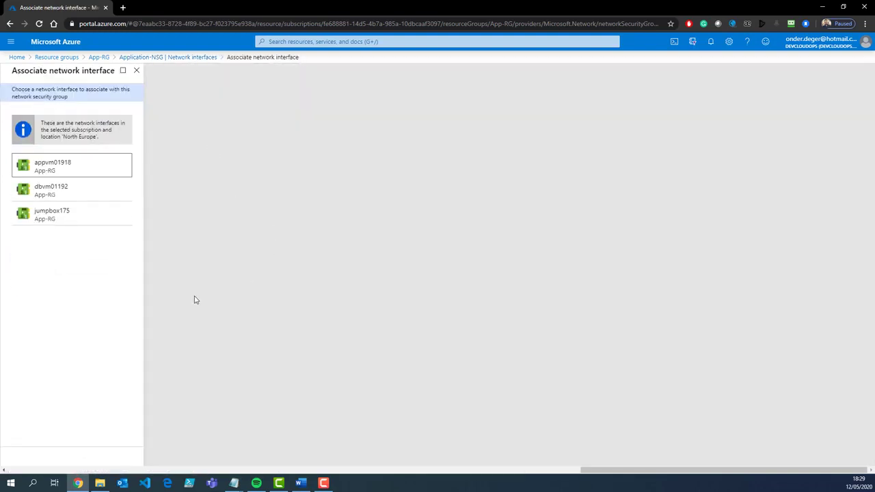
{"action": "left_click", "coordinate": [41, 167]}
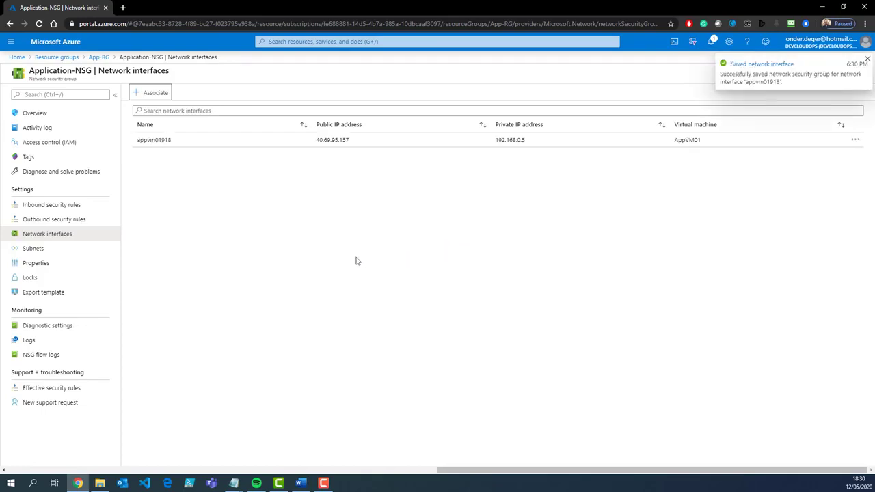
{"action": "left_click", "coordinate": [100, 61]}
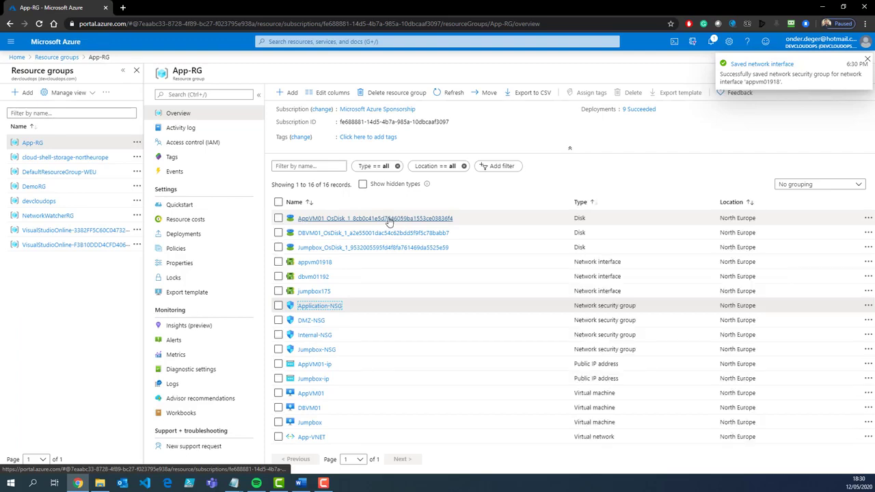
{"action": "left_click", "coordinate": [305, 335]}
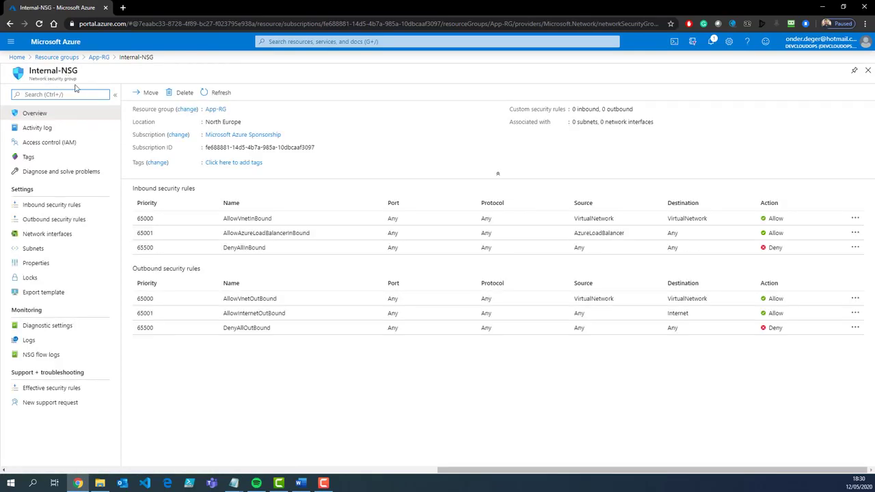
- Associate Internal-NSG with App-VNET's Internal subnet
{"action": "left_click", "coordinate": [65, 251]}
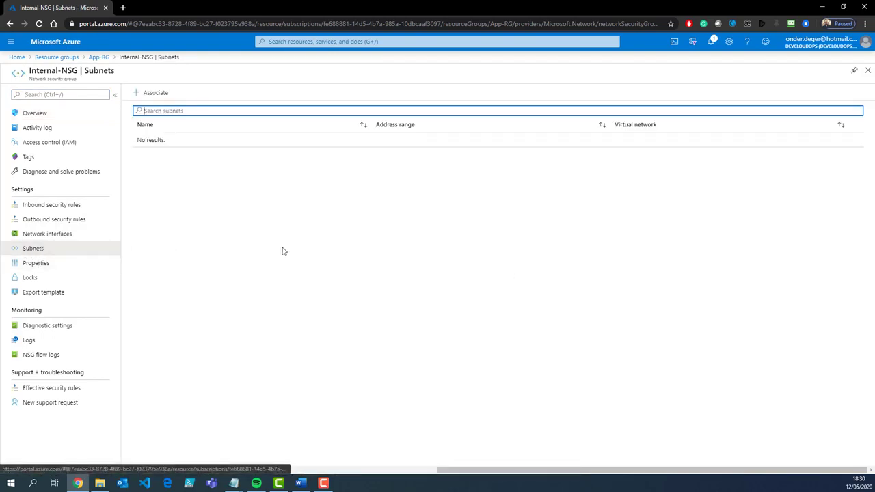
{"action": "left_click", "coordinate": [156, 96]}
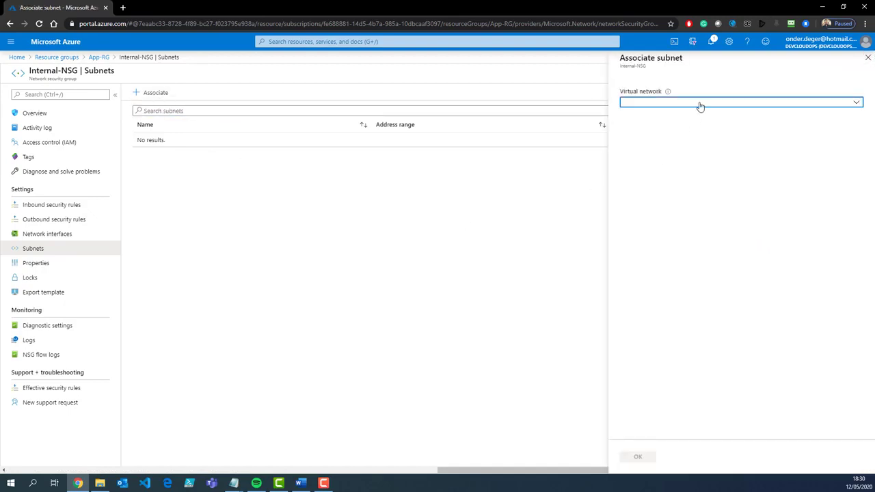
{"action": "left_click", "coordinate": [698, 104]}
{"action": "left_click", "coordinate": [649, 151]}
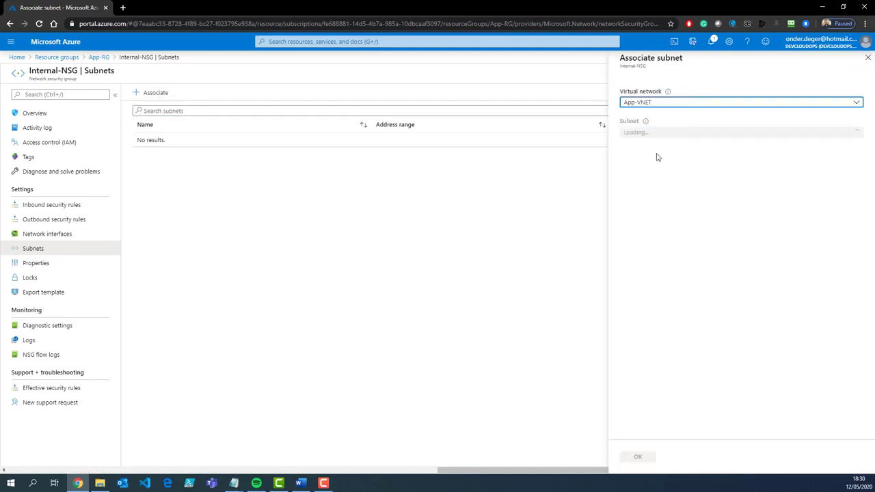
{"action": "left_click", "coordinate": [697, 135]}
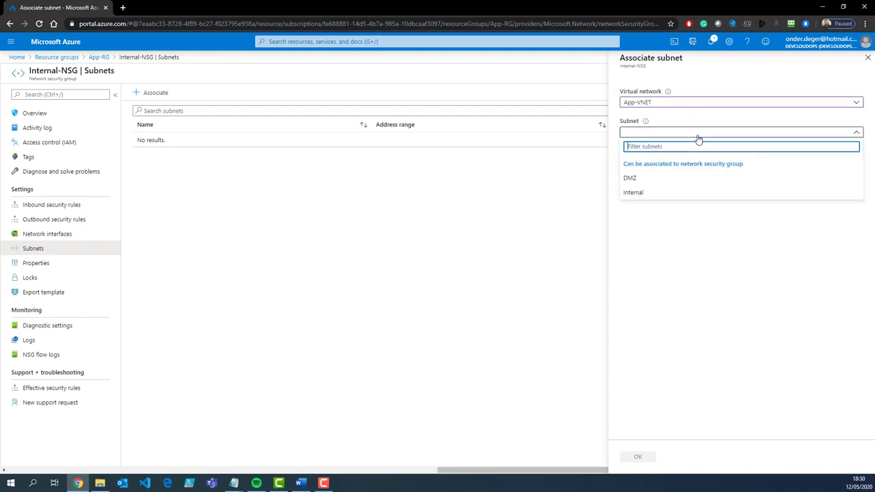
{"action": "left_click", "coordinate": [645, 193]}
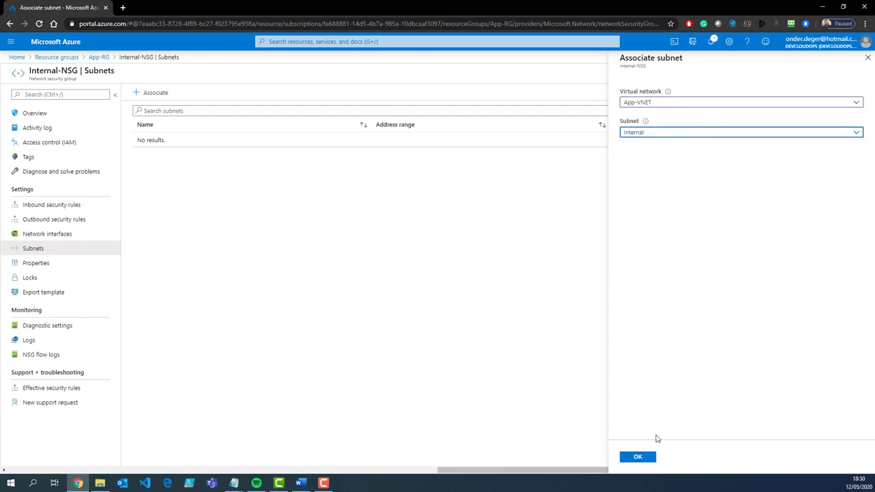
{"action": "left_click", "coordinate": [638, 457]}
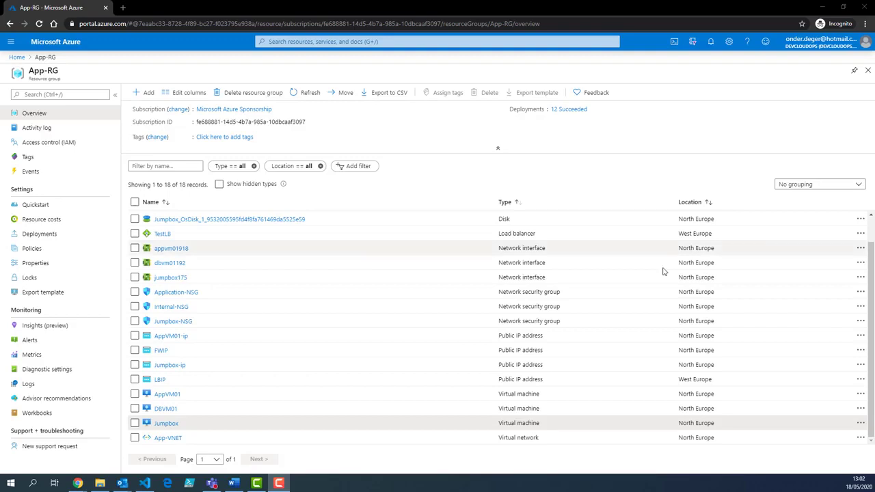
- Start a new inbound rule on Jumpbox-NSG with an IP-address source
{"action": "left_click", "coordinate": [186, 322]}
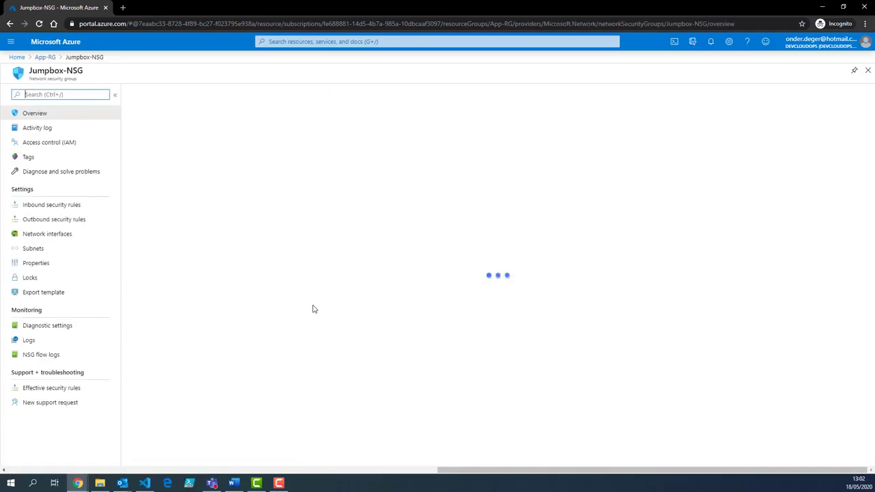
{"action": "left_click", "coordinate": [59, 207]}
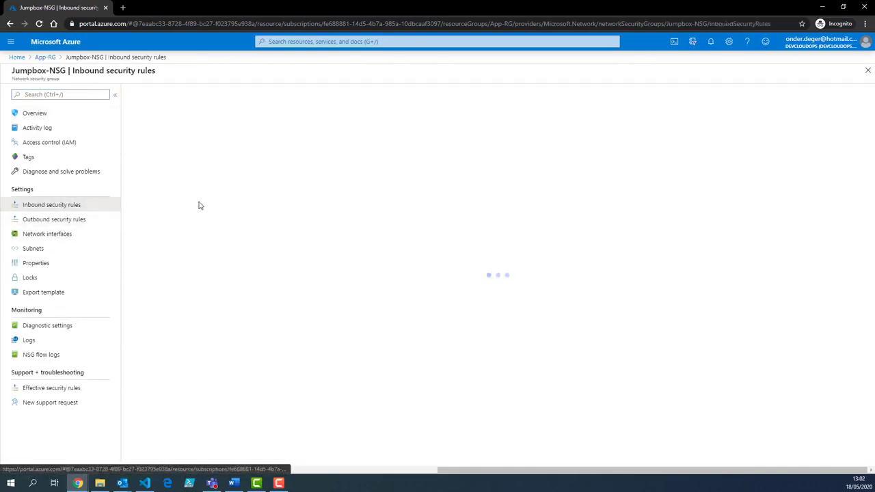
{"action": "left_click", "coordinate": [144, 92]}
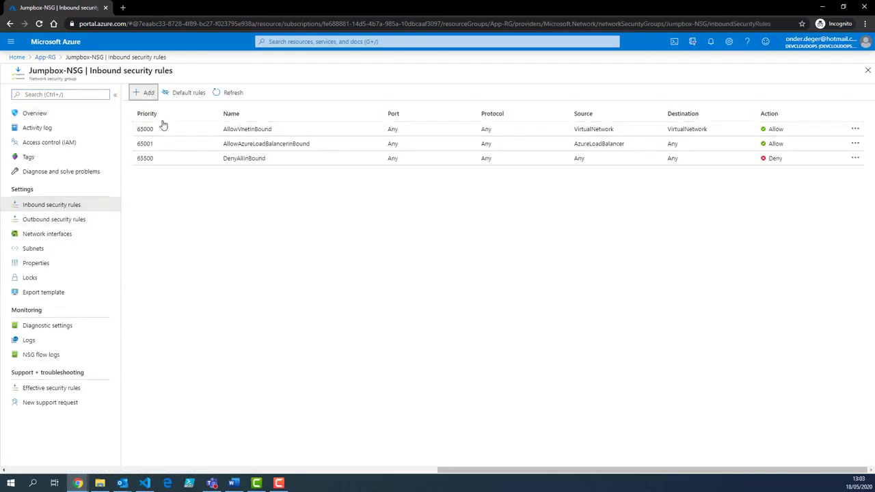
{"action": "left_click", "coordinate": [740, 115]}
{"action": "left_click", "coordinate": [642, 140]}
{"action": "left_click", "coordinate": [741, 142]}
{"action": "key", "text": "alt+Tab"}
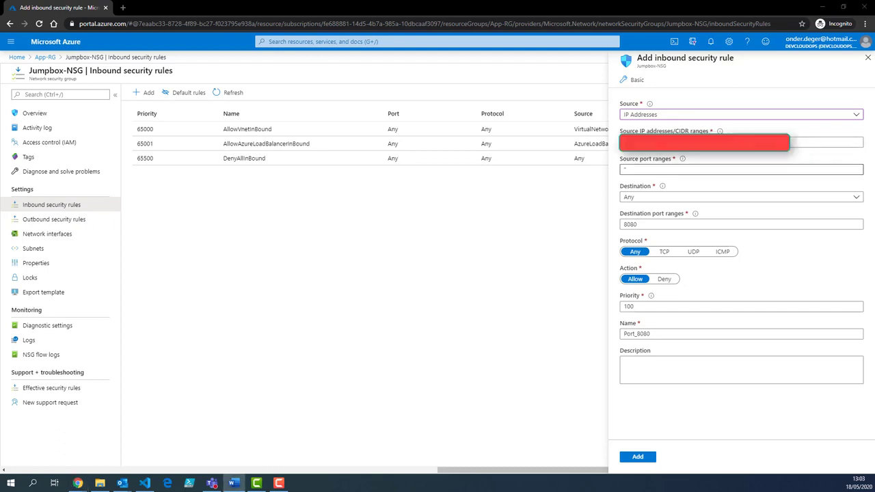
{"action": "key", "text": "alt+Tab"}
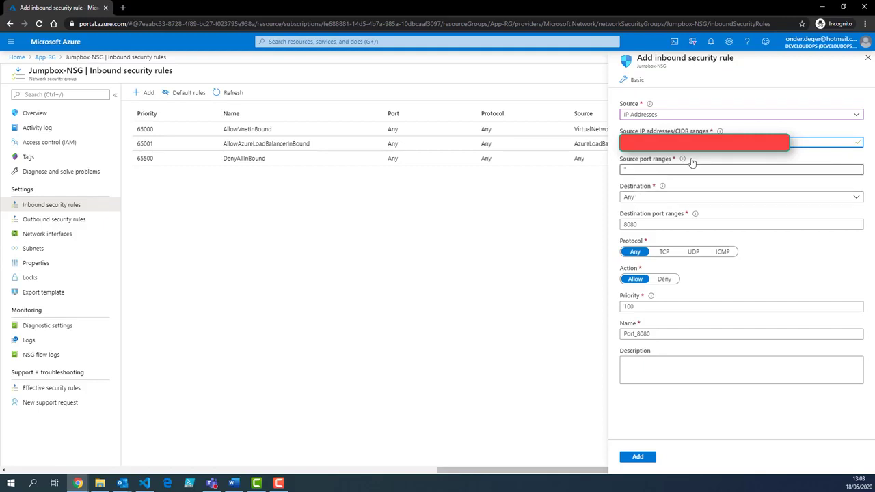
- Set destination port 3389, priority 100 and name RDP, and add the rule
{"action": "double_click", "coordinate": [648, 228]}
{"action": "type", "text": "3389"}
{"action": "left_click", "coordinate": [641, 309]}
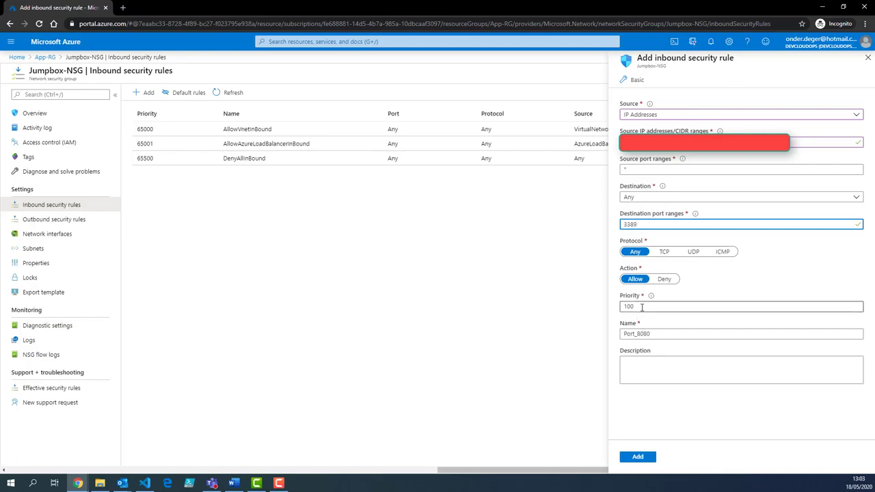
{"action": "left_click", "coordinate": [642, 307]}
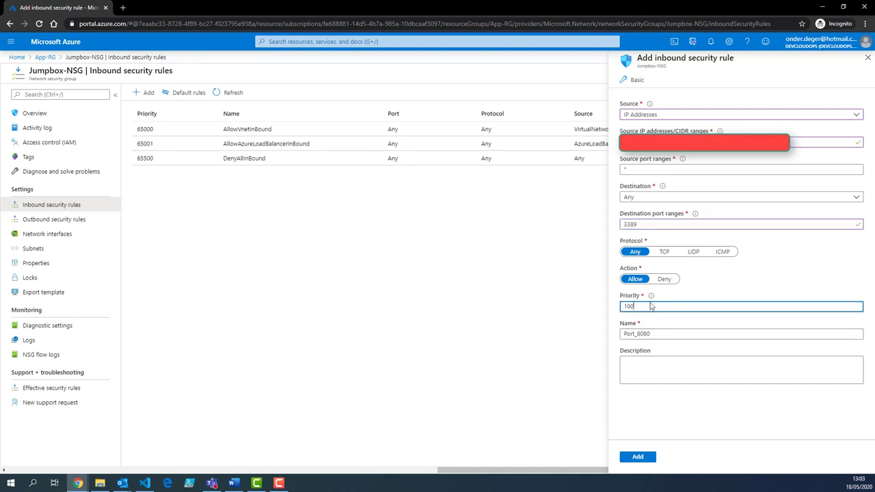
{"action": "double_click", "coordinate": [662, 336]}
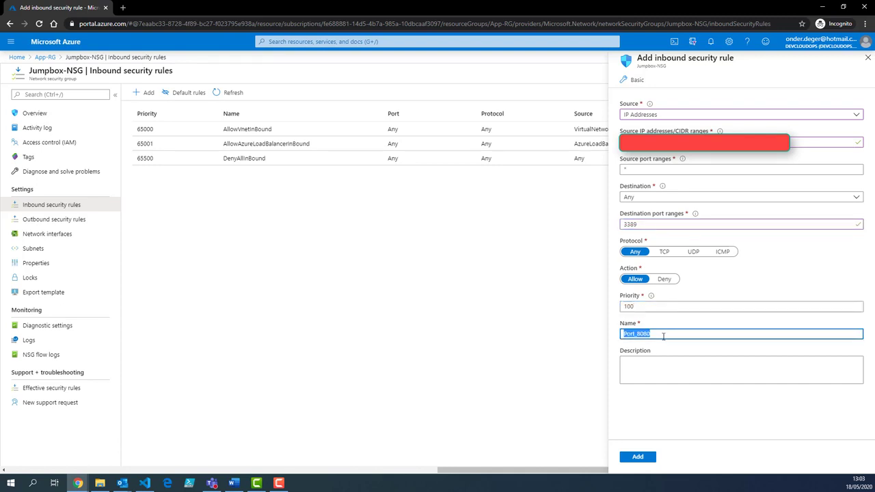
{"action": "type", "text": "RDP"}
{"action": "left_click", "coordinate": [654, 456]}
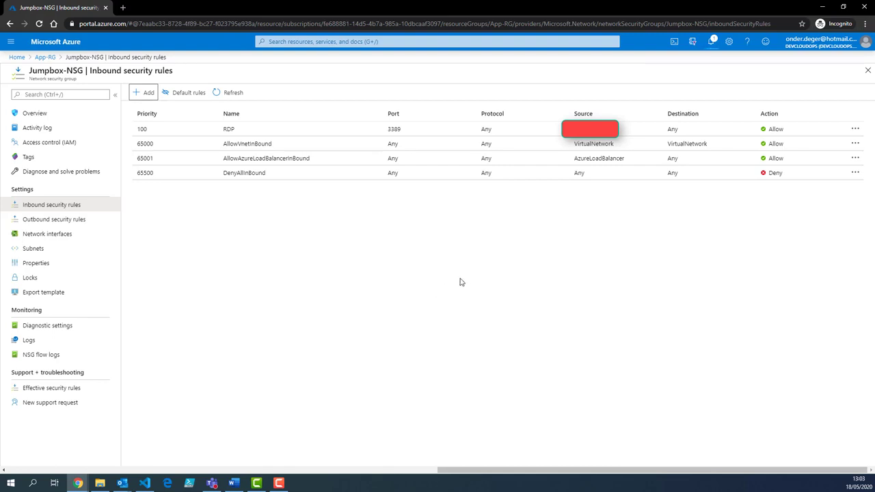
- Go back to App-RG, open the Jumpbox VM and copy its public IP 65.52.69.97
{"action": "left_click", "coordinate": [45, 58]}
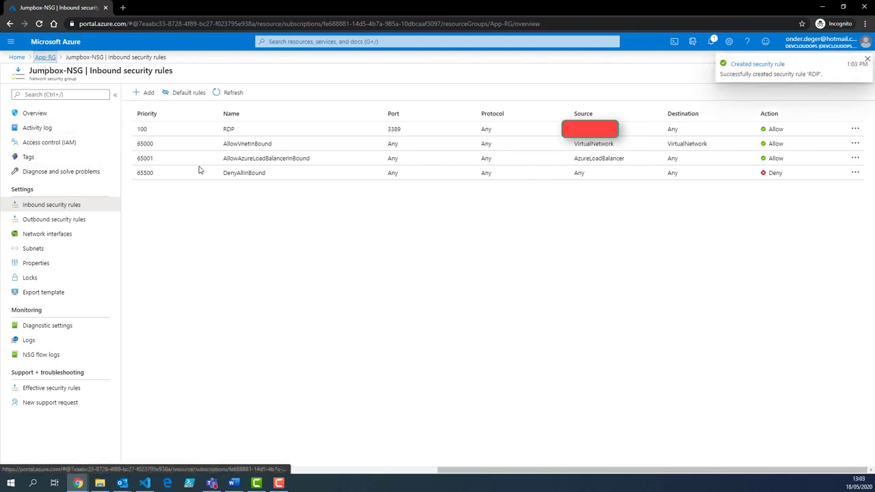
{"action": "left_click", "coordinate": [166, 424]}
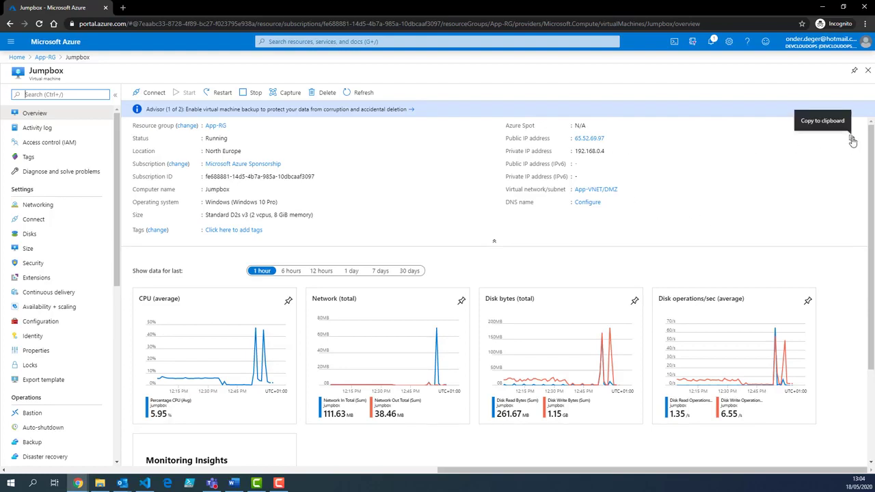
{"action": "left_click", "coordinate": [852, 139]}
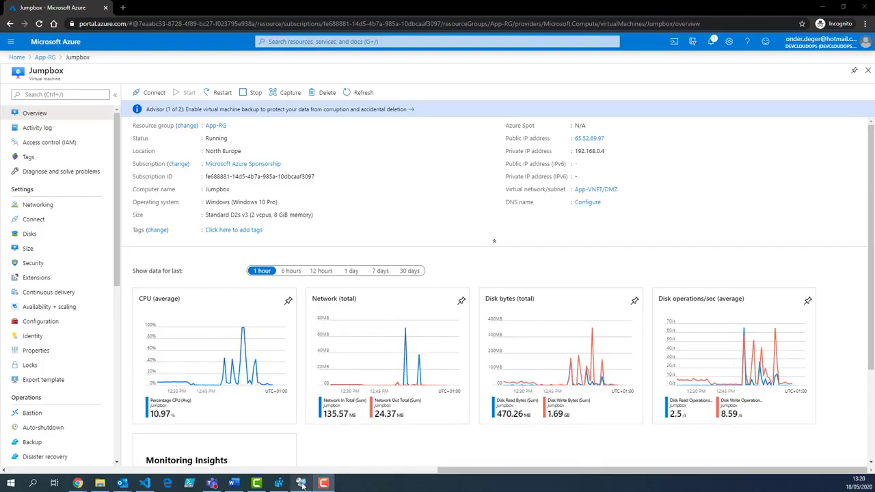
- Add a server for 65.52.69.97 named Jumpbox under the Azure group
{"action": "left_click", "coordinate": [301, 483]}
{"action": "right_click", "coordinate": [24, 25]}
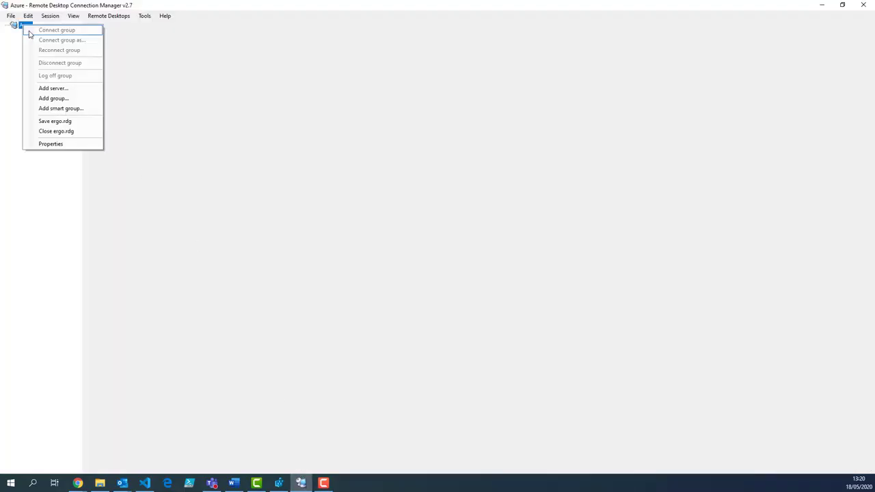
{"action": "left_click", "coordinate": [53, 88]}
{"action": "key", "text": "ctrl+v"}
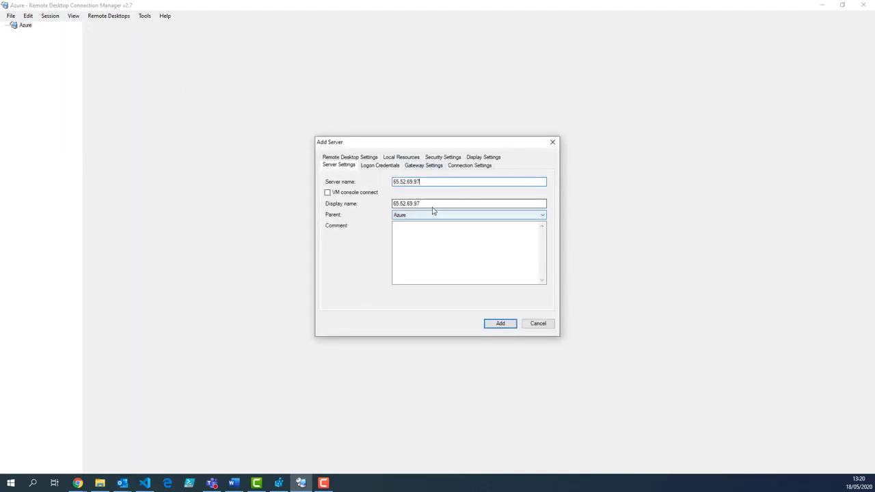
{"action": "double_click", "coordinate": [432, 204]}
{"action": "type", "text": "Jum"}
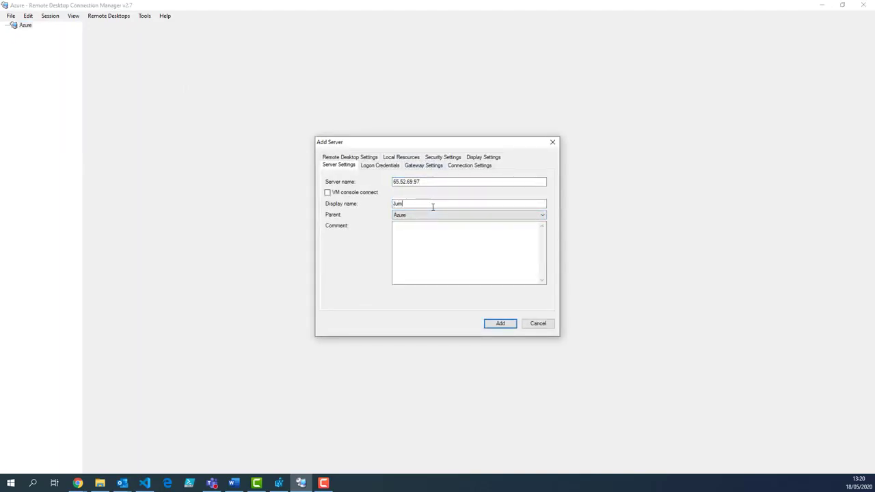
{"action": "type", "text": "pbox"}
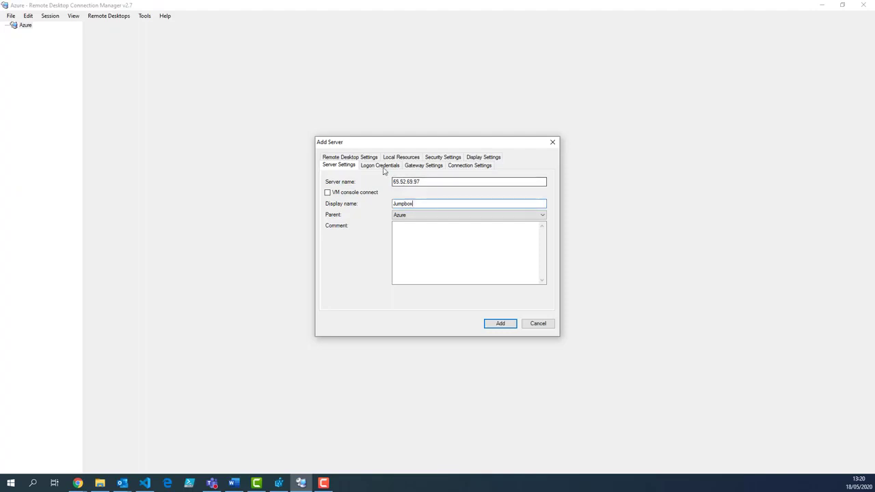
- Give it its own logon credentials with the admin user name and password, and an empty domain
{"action": "left_click", "coordinate": [381, 166]}
{"action": "left_click", "coordinate": [408, 183]}
{"action": "double_click", "coordinate": [408, 215]}
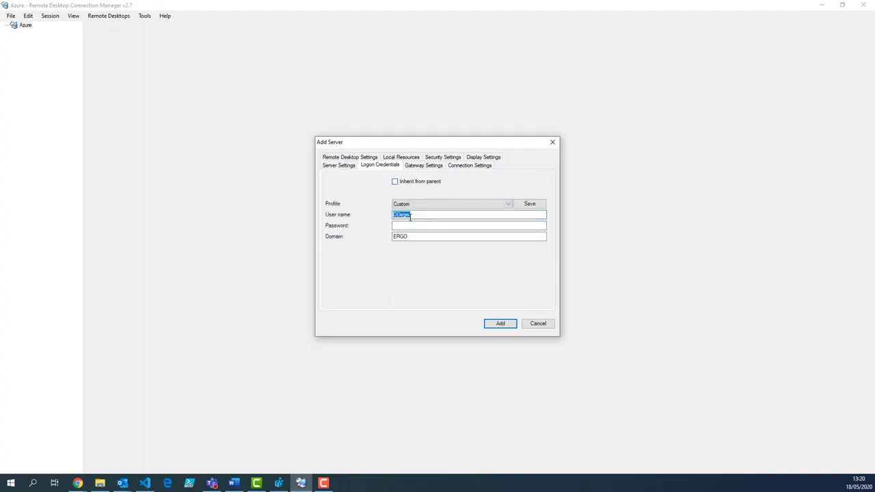
{"action": "type", "text": "adminodeger"}
{"action": "key", "text": "Tab"}
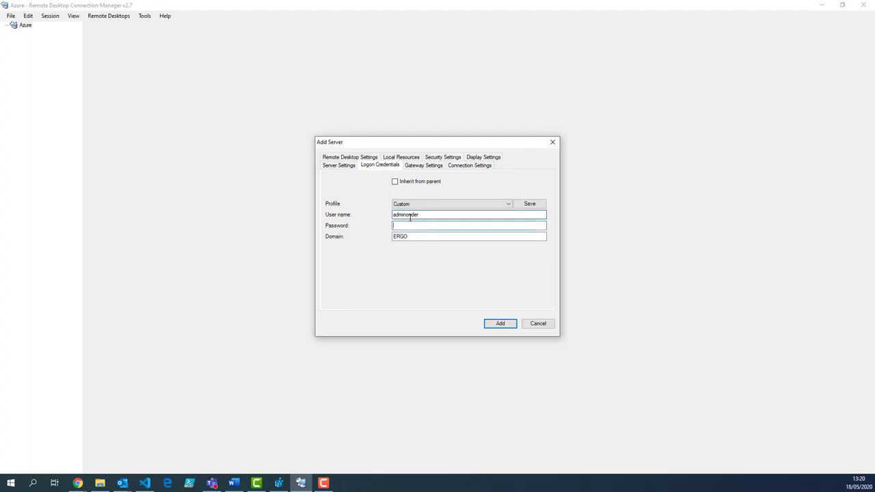
{"action": "type", "text": "***********"}
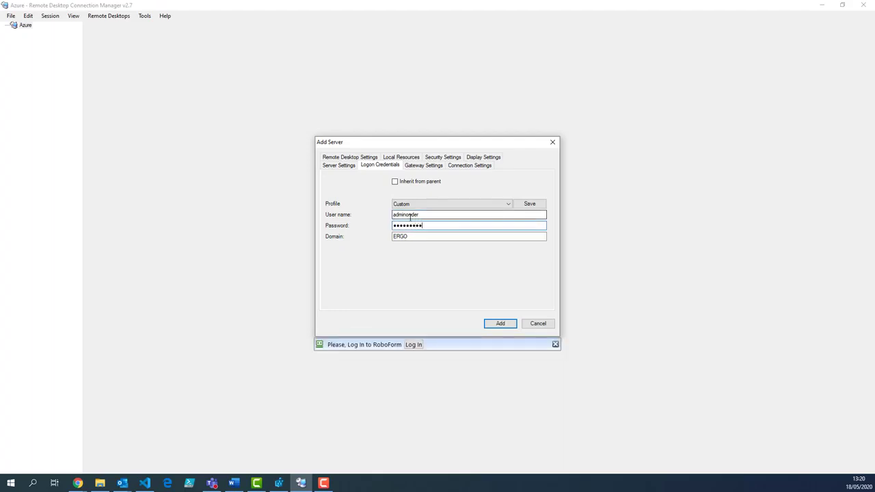
{"action": "type", "text": "*"}
{"action": "key", "text": "Tab"}
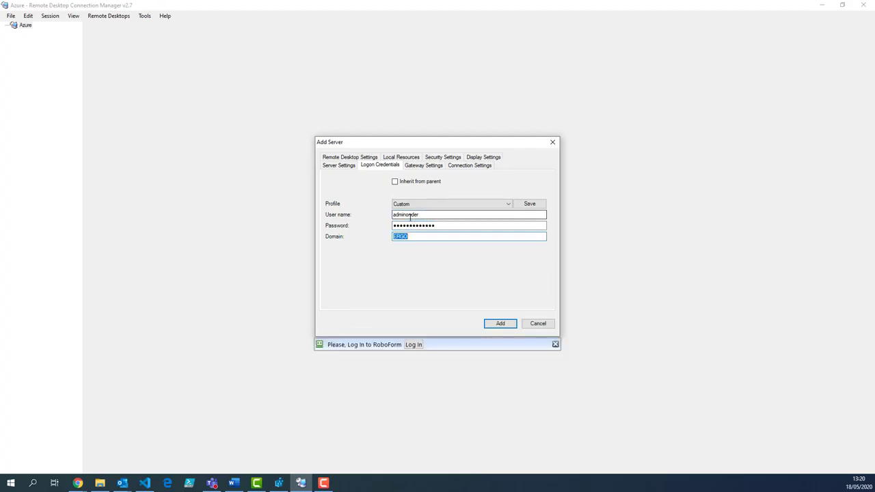
{"action": "key", "text": "BackSpace"}
- Stop inheriting display settings, add the Jumpbox server and connect to it
{"action": "left_click", "coordinate": [483, 159]}
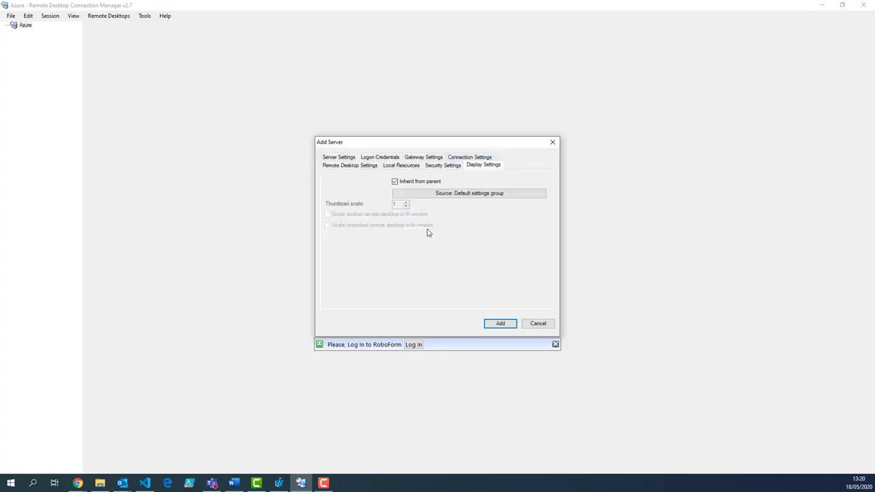
{"action": "left_click", "coordinate": [403, 182]}
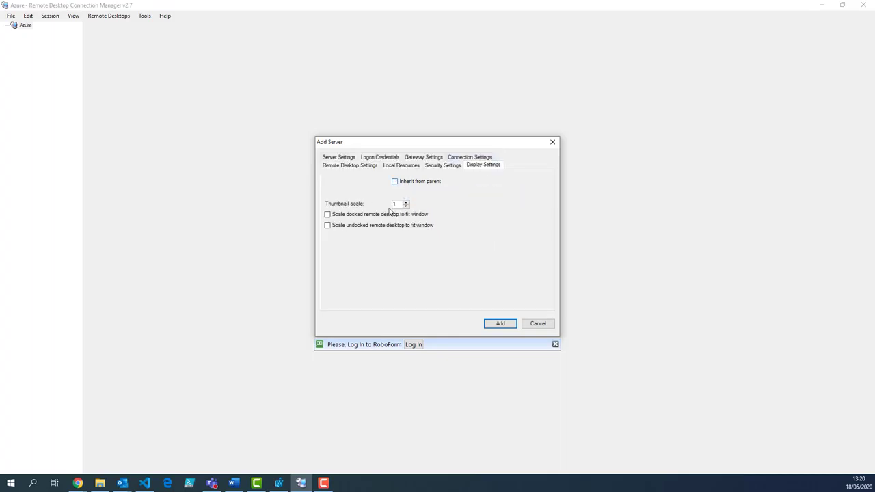
{"action": "left_click", "coordinate": [500, 323]}
{"action": "double_click", "coordinate": [36, 33]}
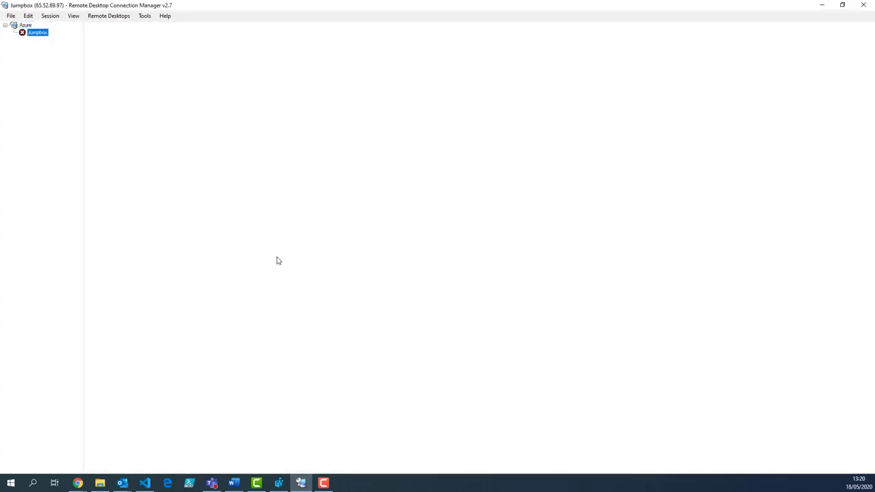
- Accept the certificate warning and widen the Jumpbox session by narrowing the server tree
{"action": "left_click", "coordinate": [505, 325]}
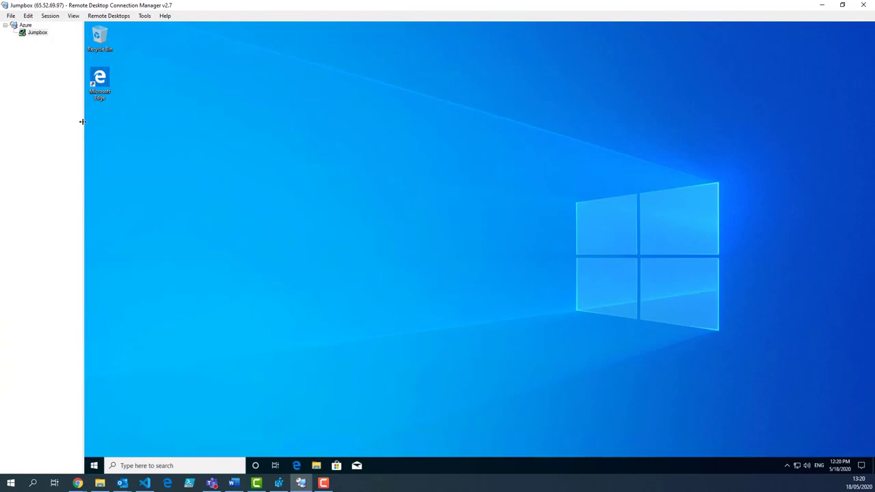
{"action": "left_click_drag", "start_coordinate": [82, 122], "coordinate": [54, 117]}
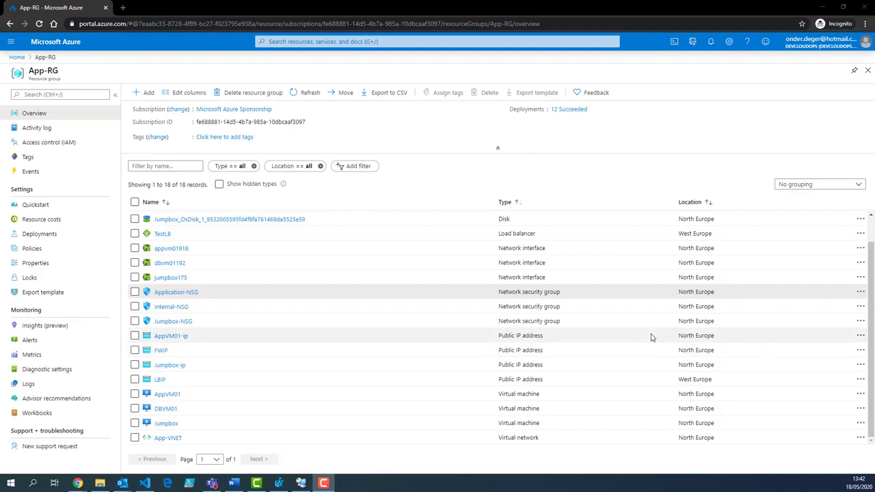
- Show Application-NSG's inbound security rules from the App-RG resource list
{"action": "left_click", "coordinate": [171, 292]}
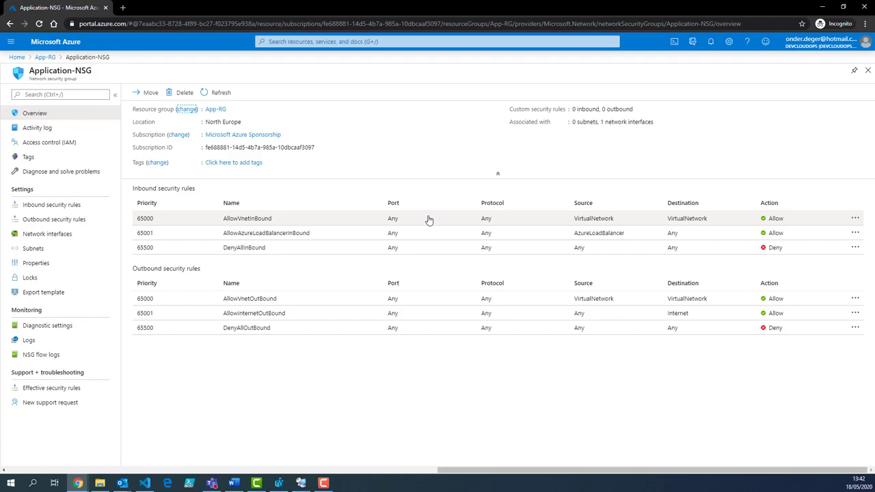
{"action": "left_click", "coordinate": [47, 205]}
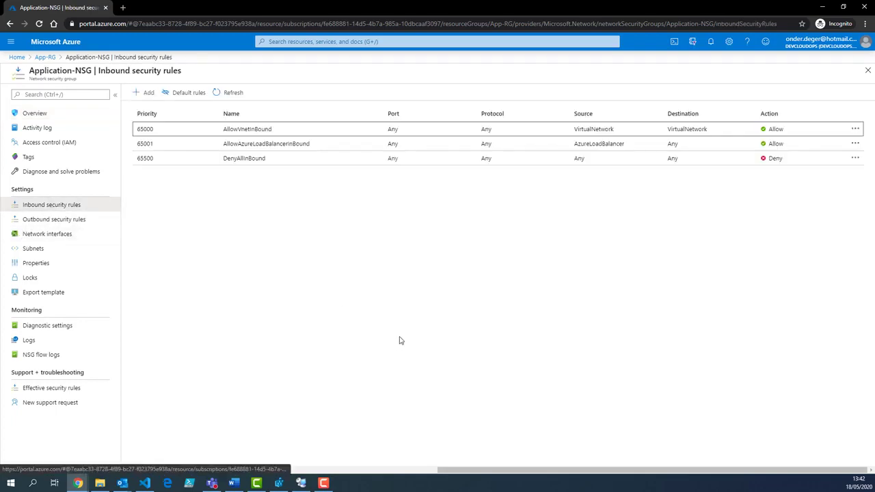
- Start a new inbound rule with source and destination service tag VirtualNetwork
{"action": "left_click", "coordinate": [145, 93]}
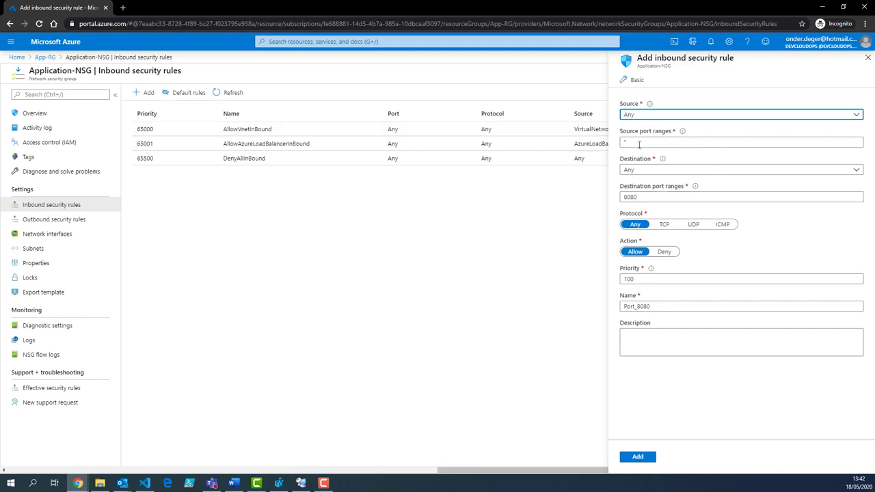
{"action": "left_click", "coordinate": [656, 115]}
{"action": "left_click", "coordinate": [660, 156]}
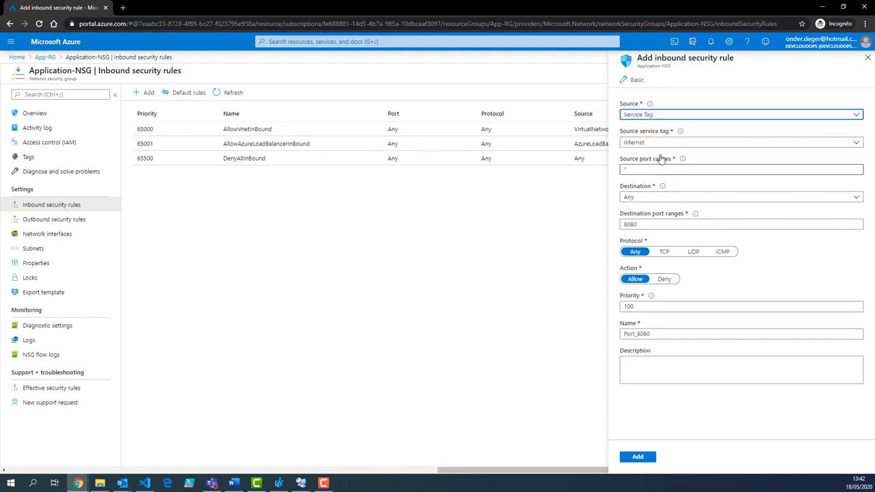
{"action": "left_click", "coordinate": [651, 143]}
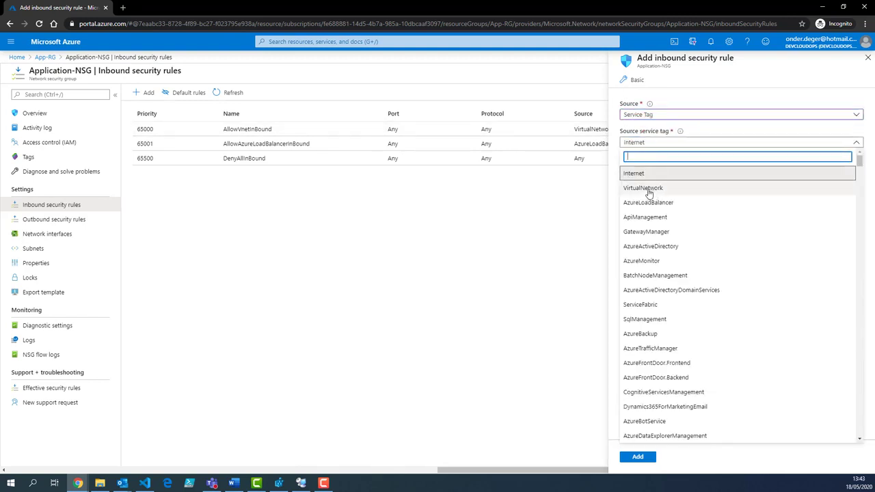
{"action": "left_click", "coordinate": [644, 190]}
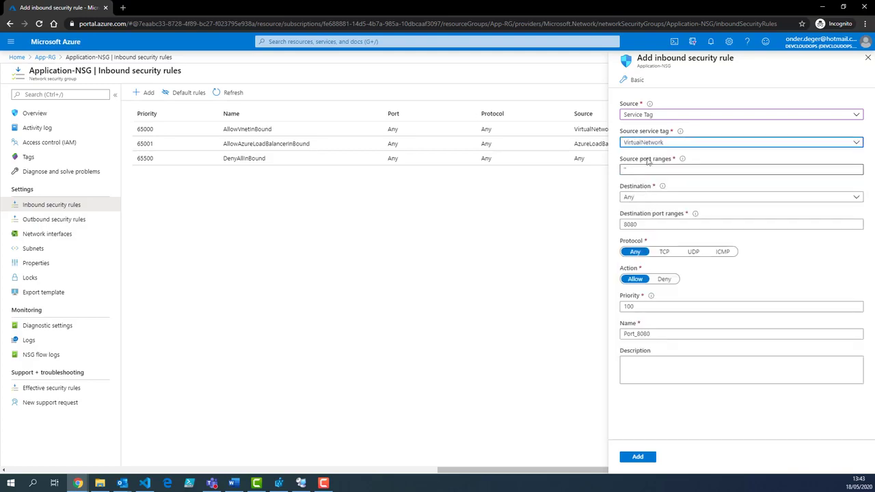
{"action": "left_click", "coordinate": [650, 198]}
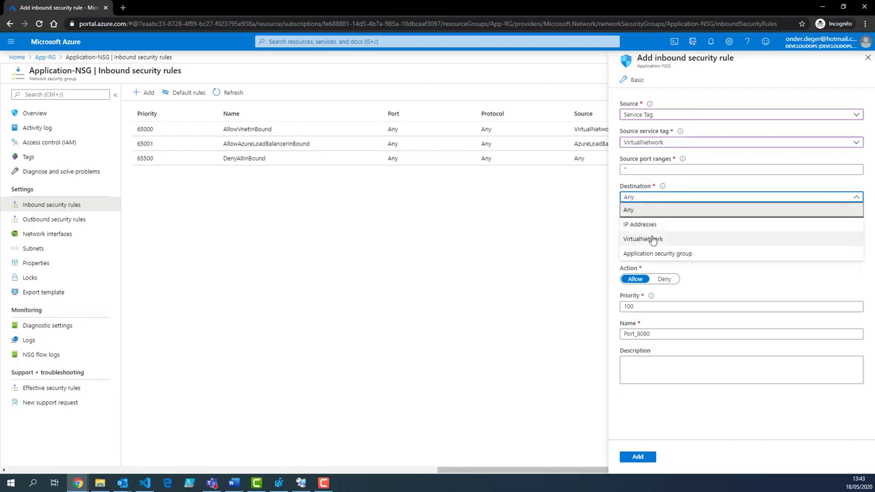
{"action": "left_click", "coordinate": [653, 239]}
- Set destination ports to *, priority 500, name AllDeny, and create the rule
{"action": "left_click", "coordinate": [637, 225]}
{"action": "double_click", "coordinate": [637, 225]}
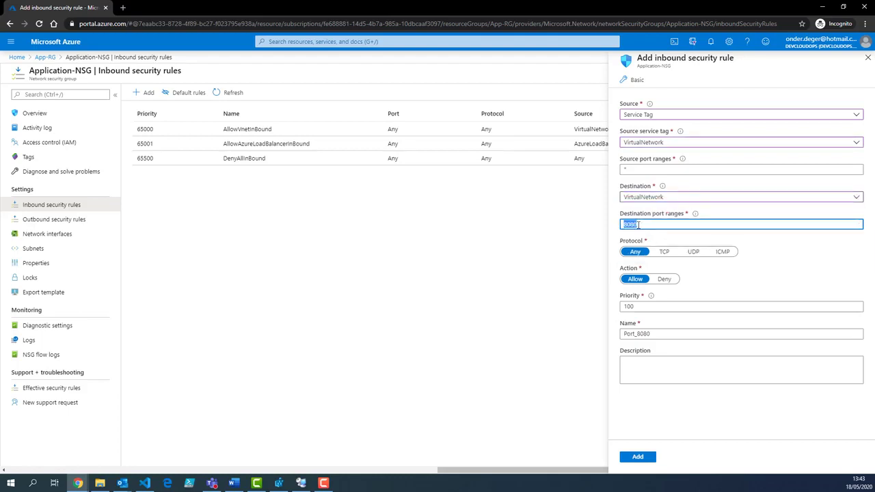
{"action": "type", "text": "*"}
{"action": "double_click", "coordinate": [661, 306]}
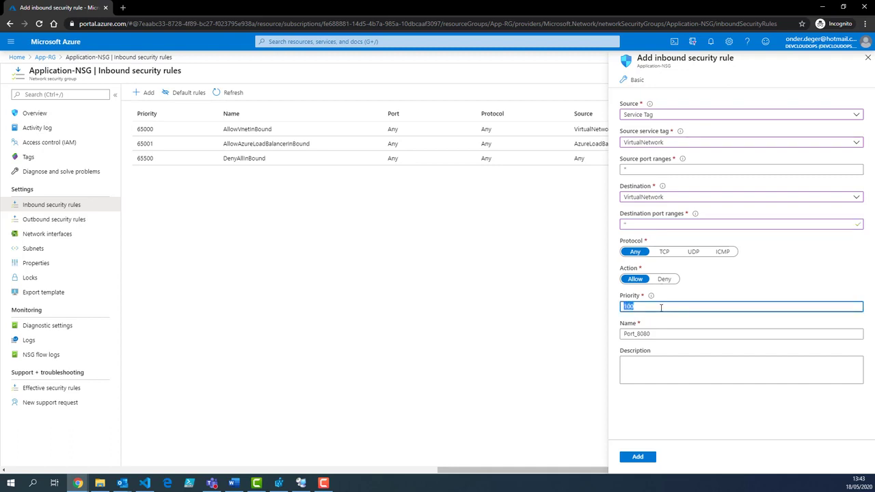
{"action": "type", "text": "500"}
{"action": "double_click", "coordinate": [668, 333]}
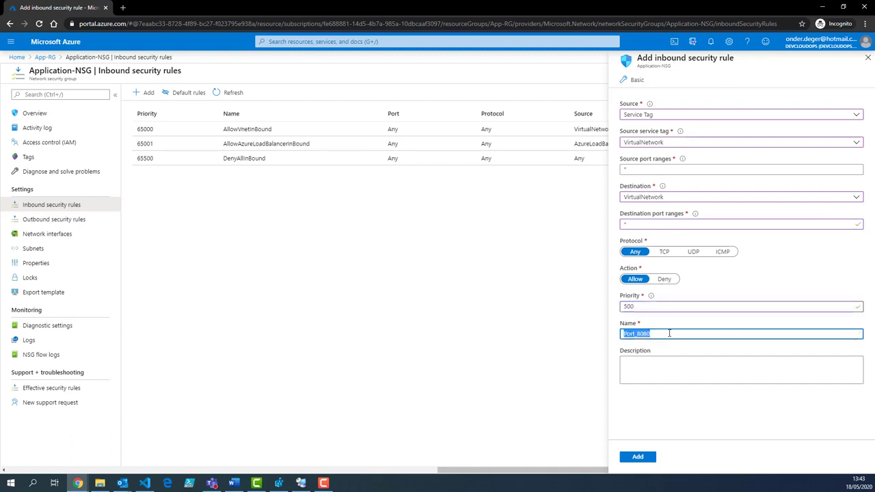
{"action": "type", "text": "AllDeny"}
{"action": "left_click", "coordinate": [640, 457]}
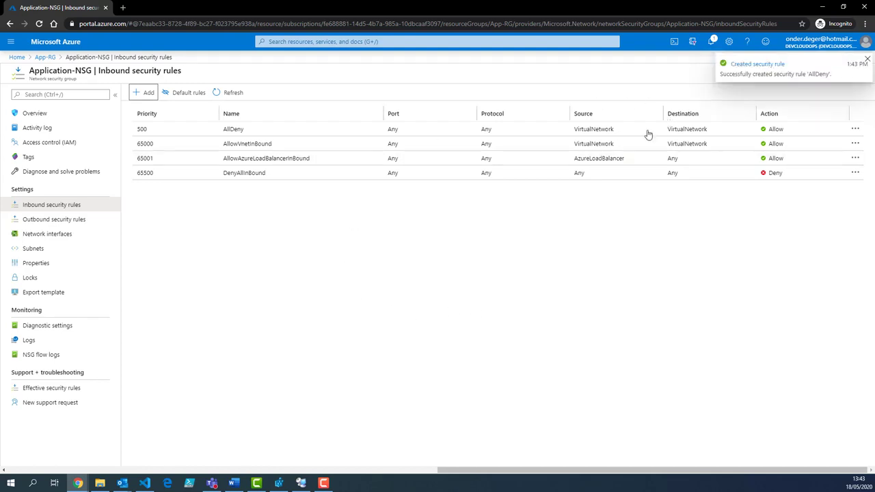
- Refresh the rules, switch AllDeny's action to Deny and save it
{"action": "left_click", "coordinate": [235, 94]}
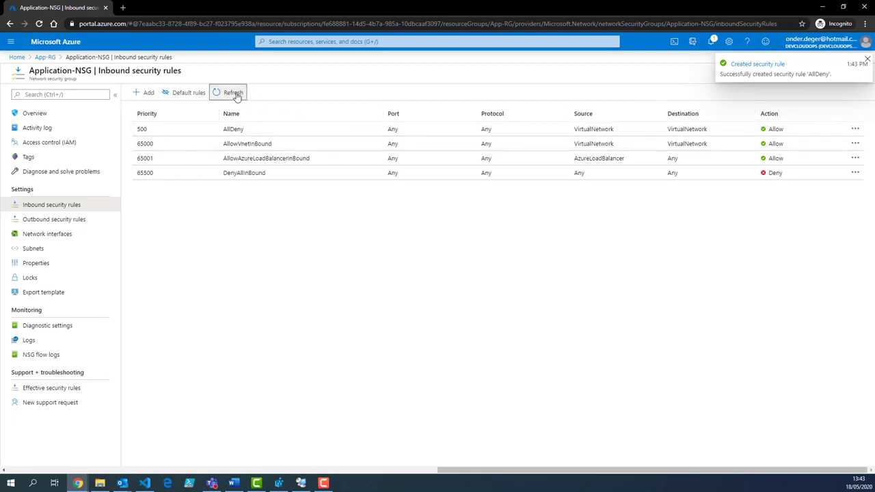
{"action": "left_click", "coordinate": [433, 132]}
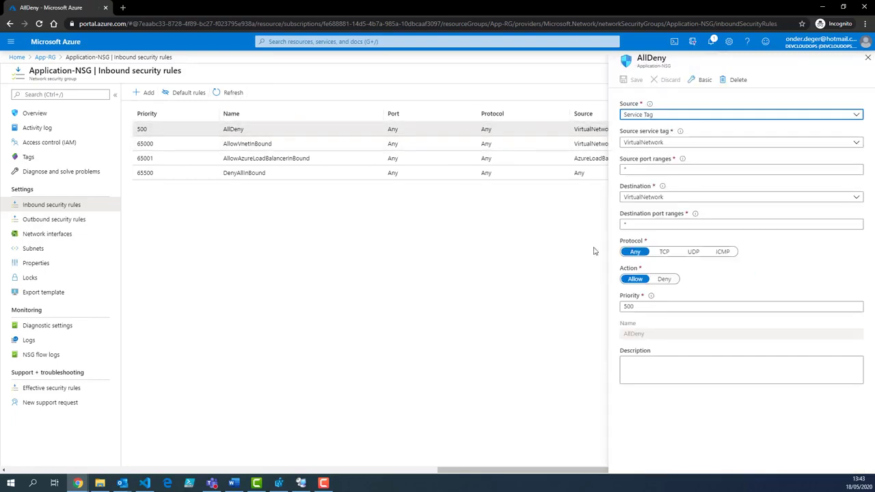
{"action": "left_click", "coordinate": [661, 278]}
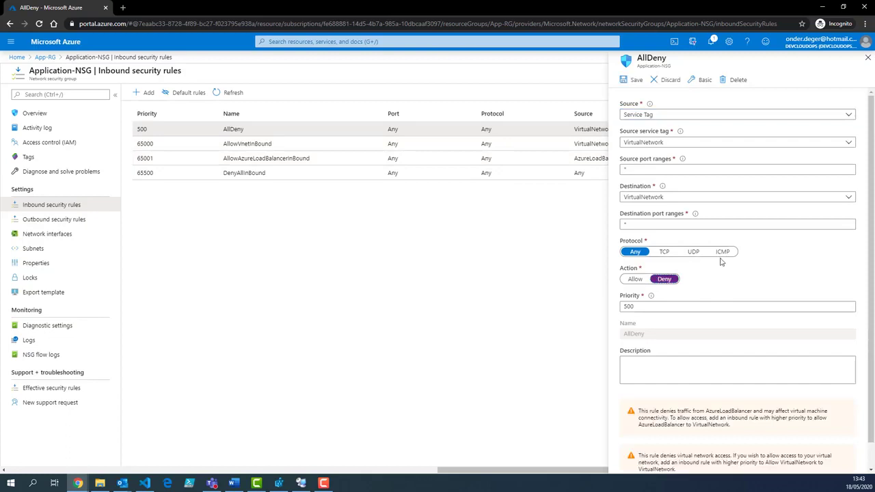
{"action": "left_click", "coordinate": [629, 80]}
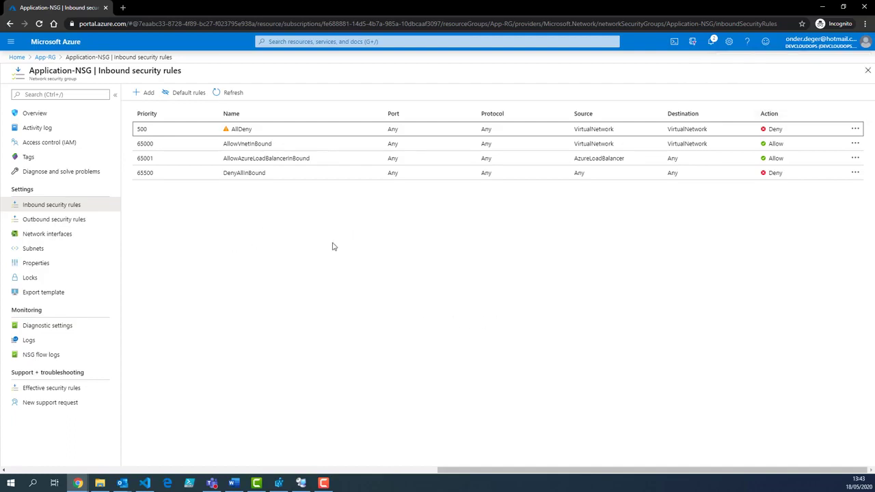
- Create rule RDPFromJB: source IP 192.168.0.4, destination port 3389, priority 400
{"action": "left_click", "coordinate": [145, 94]}
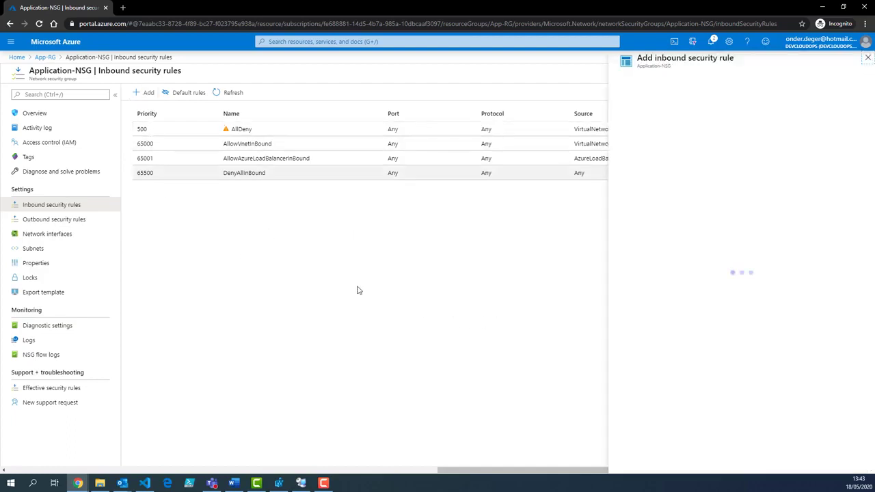
{"action": "left_click", "coordinate": [692, 116]}
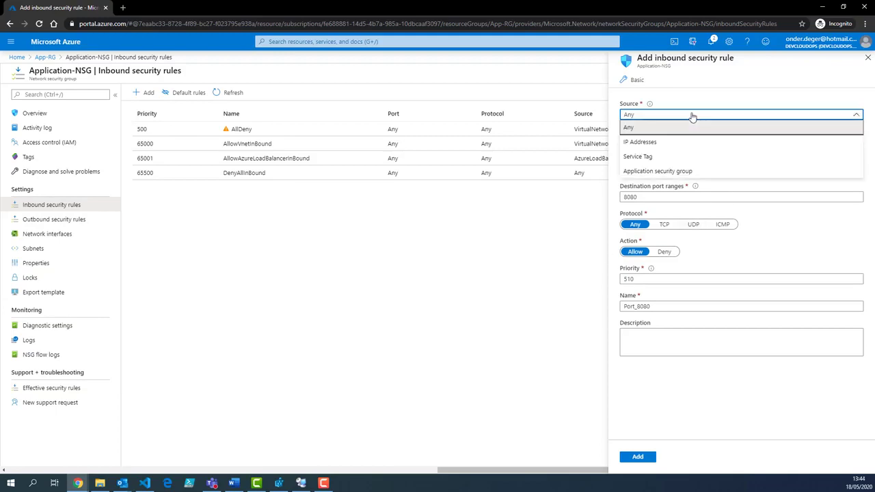
{"action": "left_click", "coordinate": [680, 141]}
{"action": "left_click", "coordinate": [676, 142]}
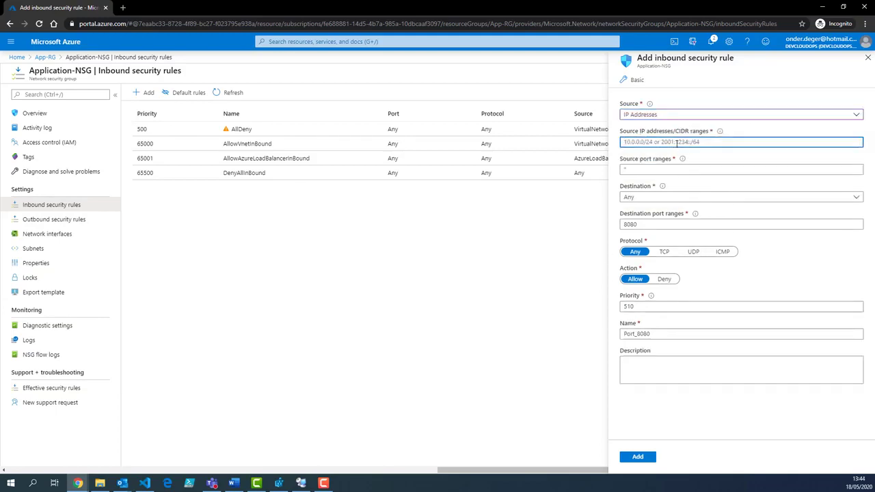
{"action": "type", "text": "192.168.0.4"}
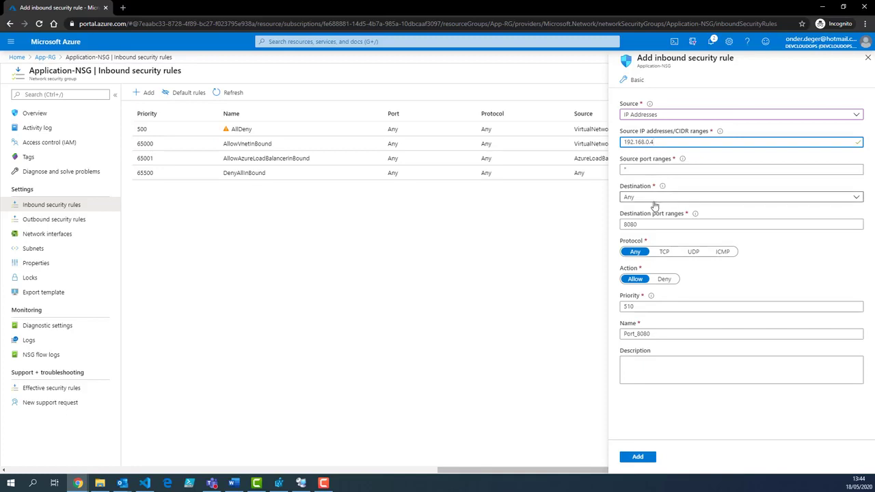
{"action": "double_click", "coordinate": [654, 223]}
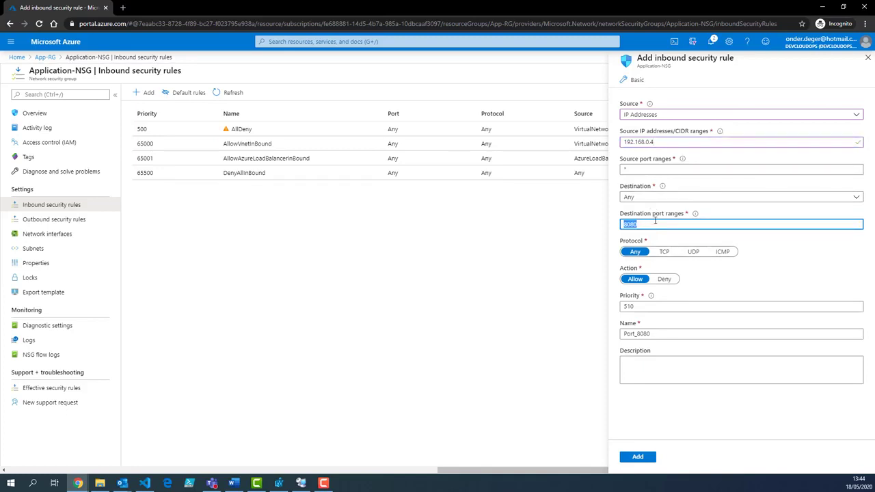
{"action": "type", "text": "333"}
{"action": "double_click", "coordinate": [666, 306]}
{"action": "type", "text": "400"}
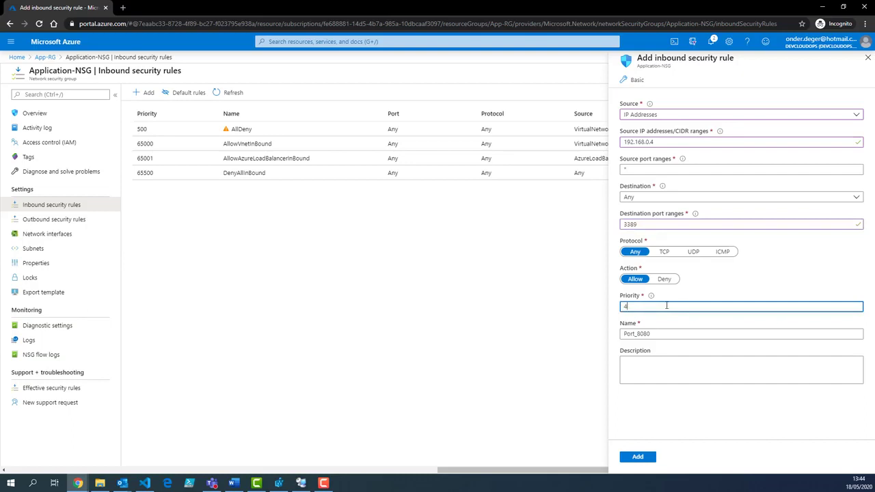
{"action": "double_click", "coordinate": [680, 333]}
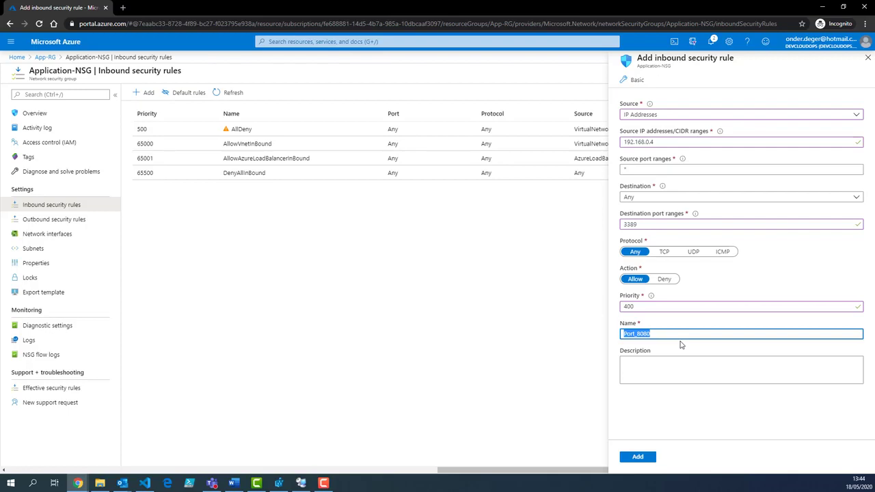
{"action": "type", "text": "RDPFromJB"}
{"action": "left_click", "coordinate": [642, 456]}
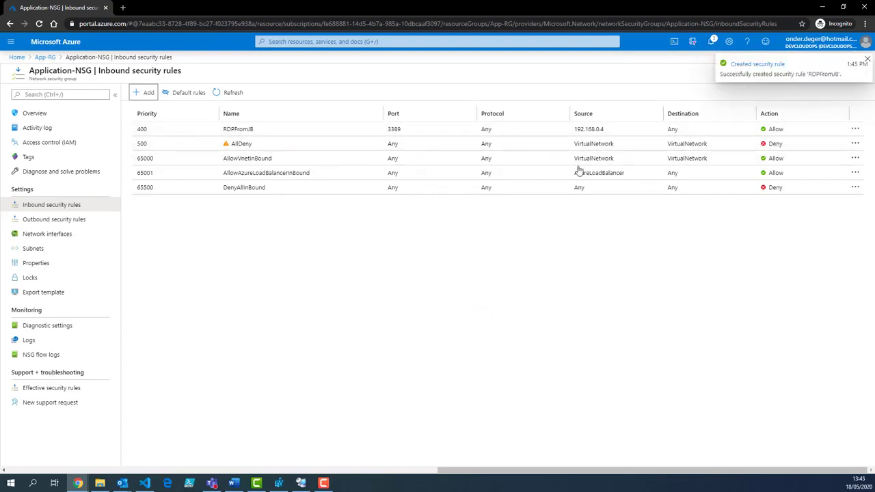
- Return to App-RG, open AppVM01 and copy its private IP 192.168.0.5
{"action": "left_click", "coordinate": [39, 113]}
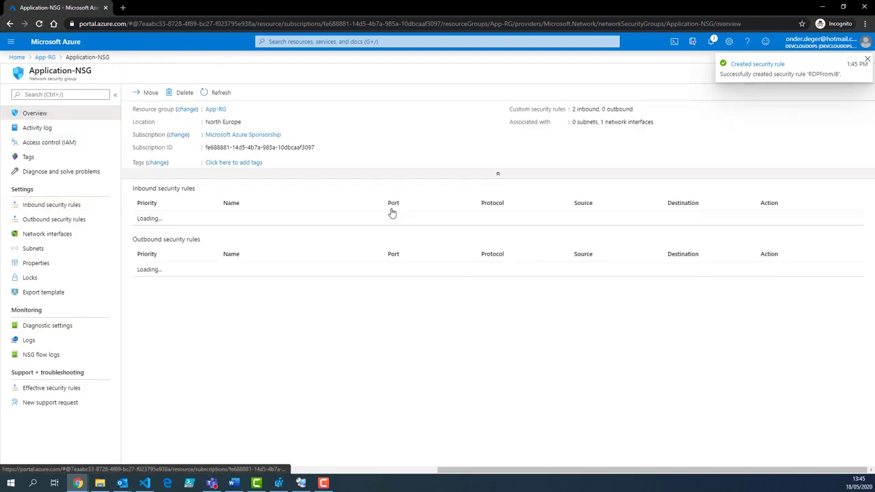
{"action": "left_click", "coordinate": [46, 57]}
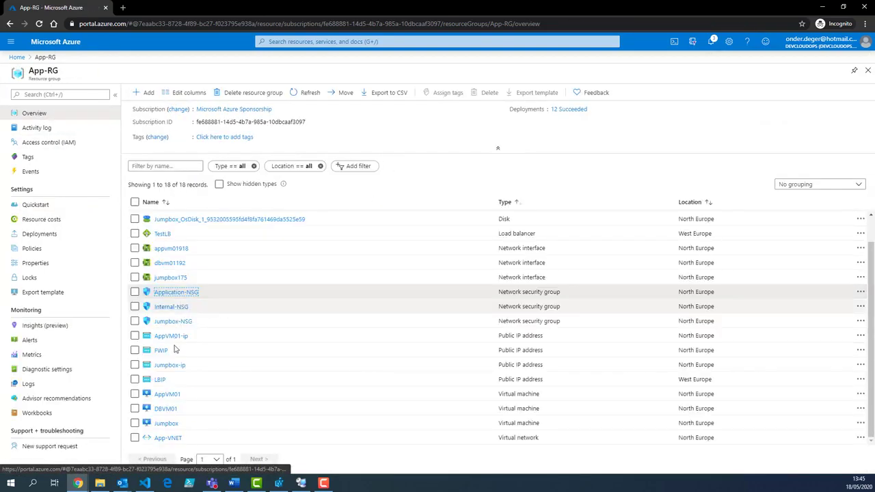
{"action": "left_click", "coordinate": [167, 394]}
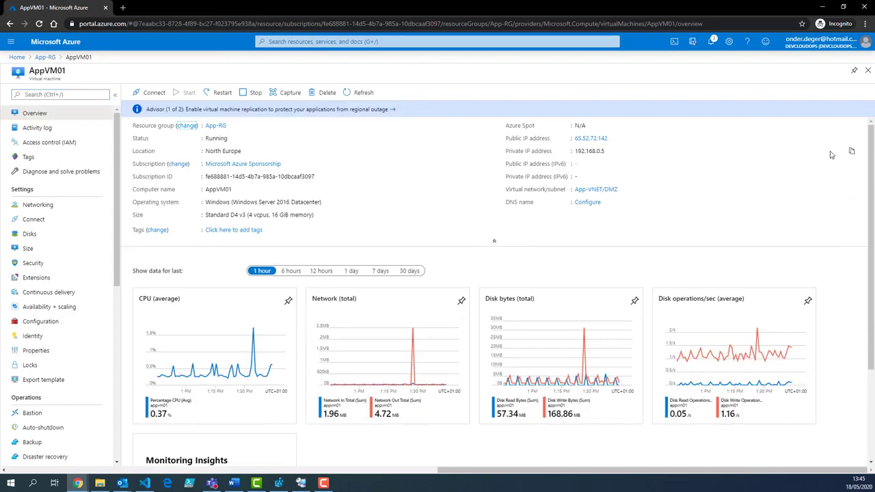
{"action": "left_click", "coordinate": [852, 152]}
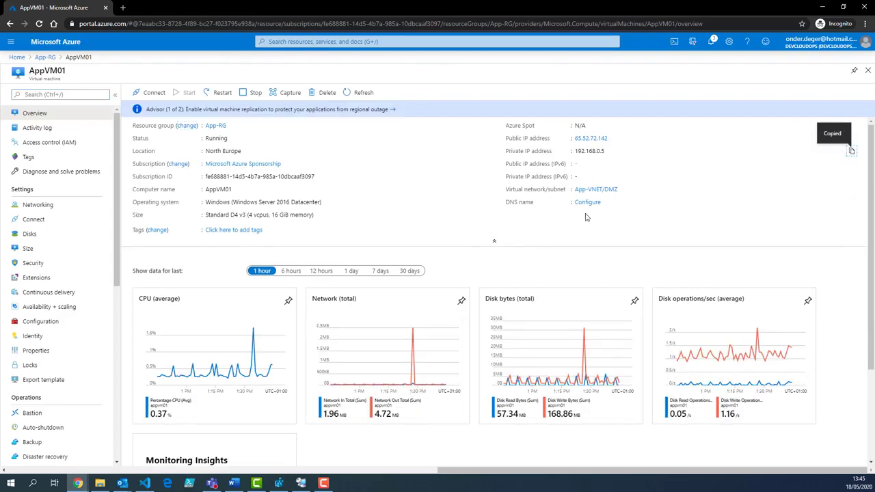
- In the Jumpbox session, target 192.168.0.5 and retry connecting until credentials are requested
{"action": "left_click", "coordinate": [301, 483]}
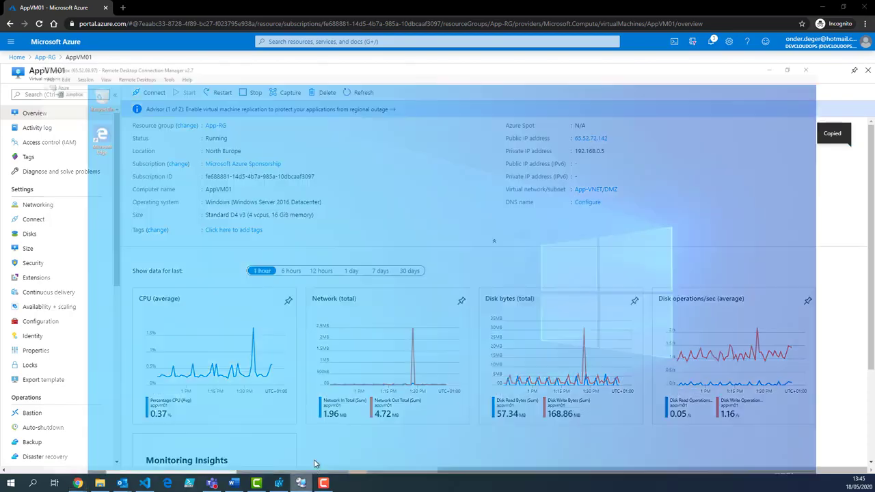
{"action": "left_click", "coordinate": [357, 465]}
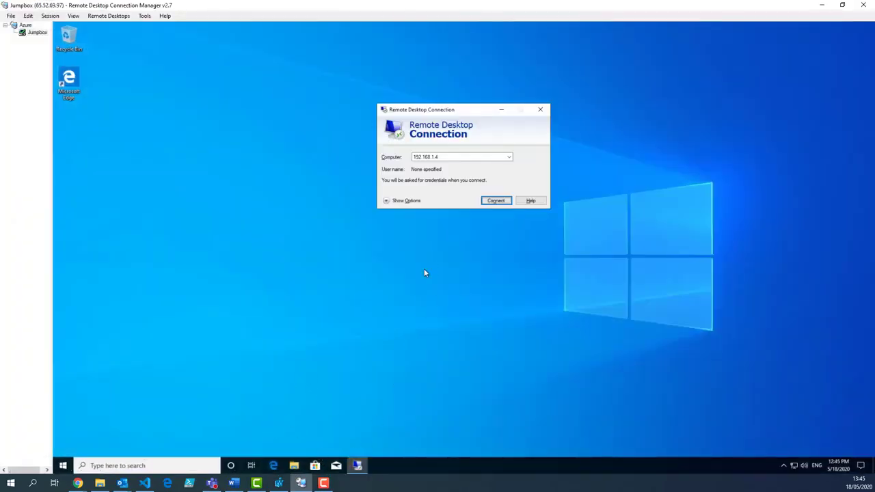
{"action": "key", "text": "ctrl+v"}
{"action": "left_click", "coordinate": [495, 200]}
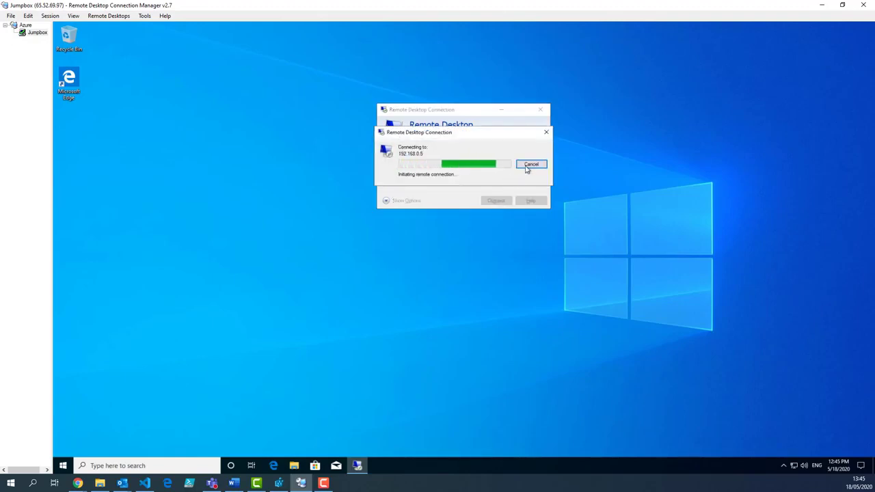
{"action": "left_click", "coordinate": [528, 167]}
{"action": "left_click", "coordinate": [487, 203]}
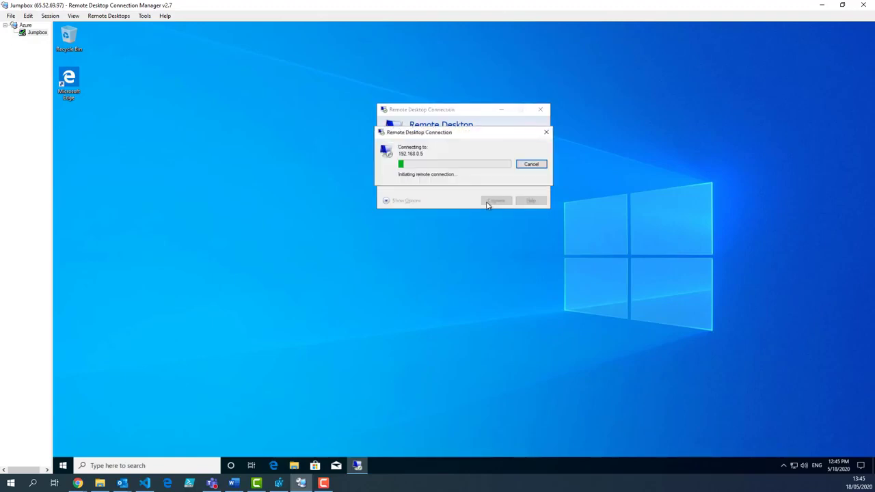
{"action": "left_click", "coordinate": [529, 167]}
{"action": "left_click", "coordinate": [492, 200]}
{"action": "left_click", "coordinate": [531, 168]}
{"action": "left_click", "coordinate": [495, 200]}
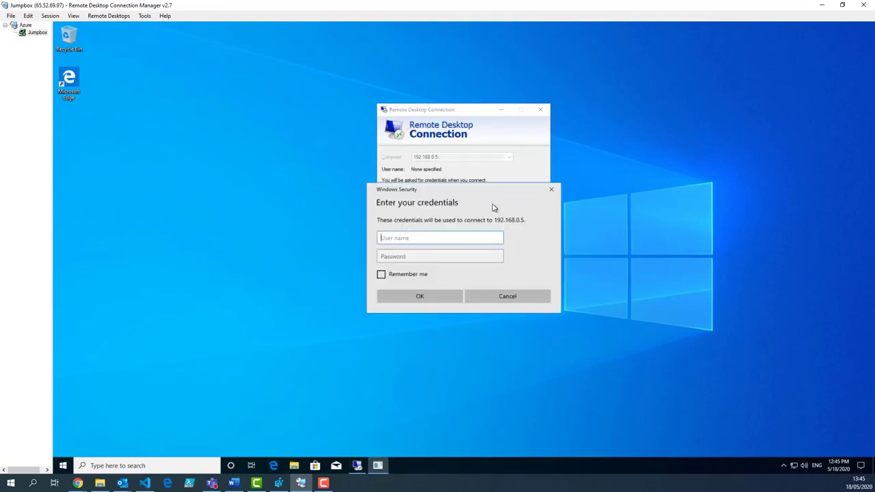
- Sign in to AppVM01 with the admin credentials, accept the certificate, then return to App-RG
{"action": "type", "text": "adminonder"}
{"action": "key", "text": "Tab"}
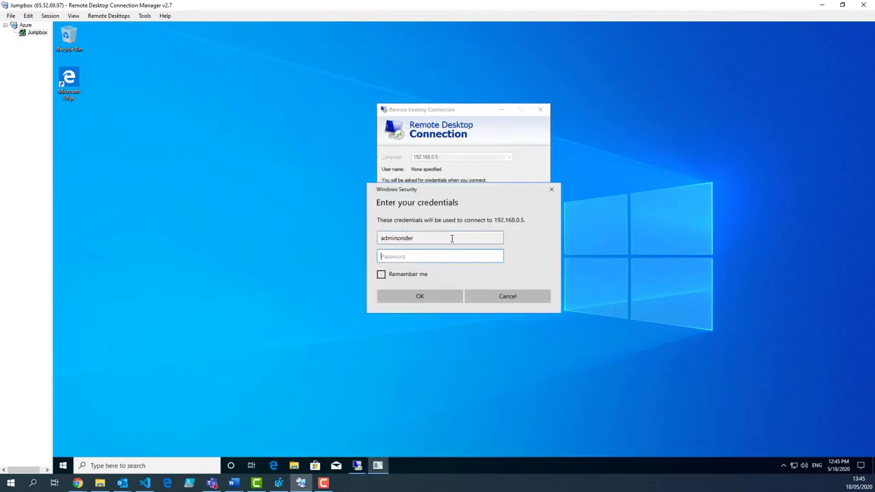
{"action": "type", "text": "•••••••••"}
{"action": "key", "text": "Return"}
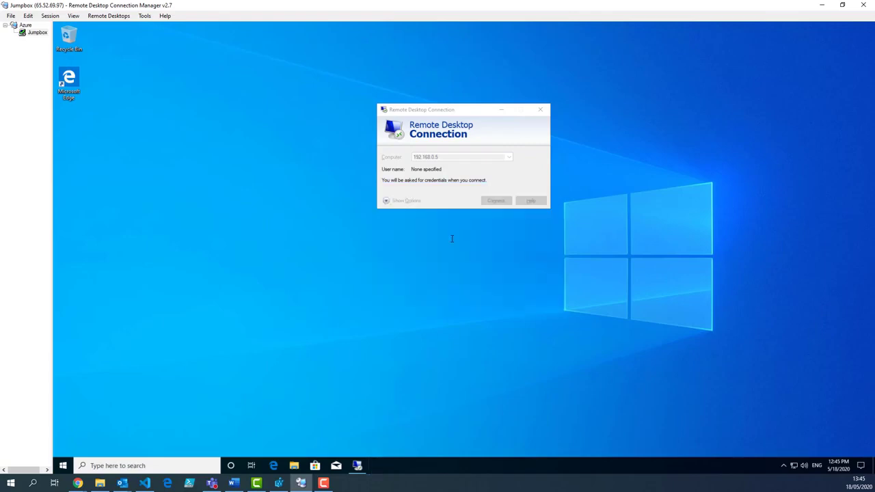
{"action": "left_click", "coordinate": [484, 231]}
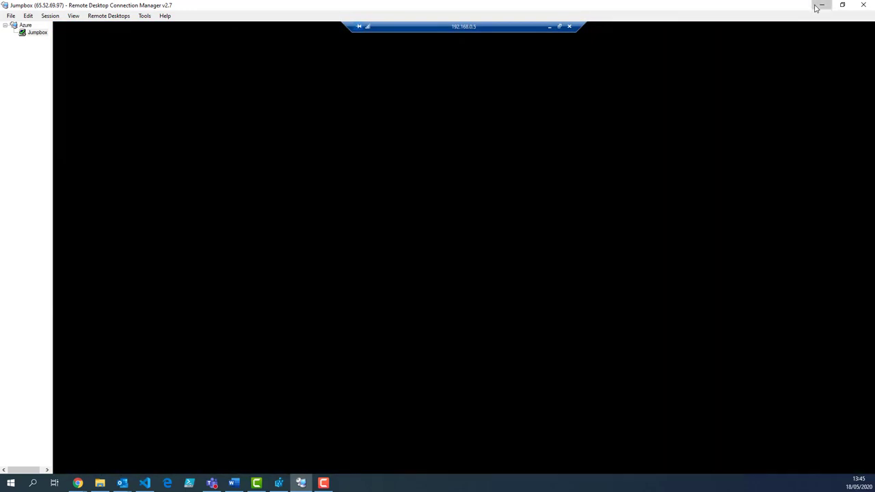
{"action": "left_click", "coordinate": [822, 4]}
{"action": "left_click", "coordinate": [45, 57]}
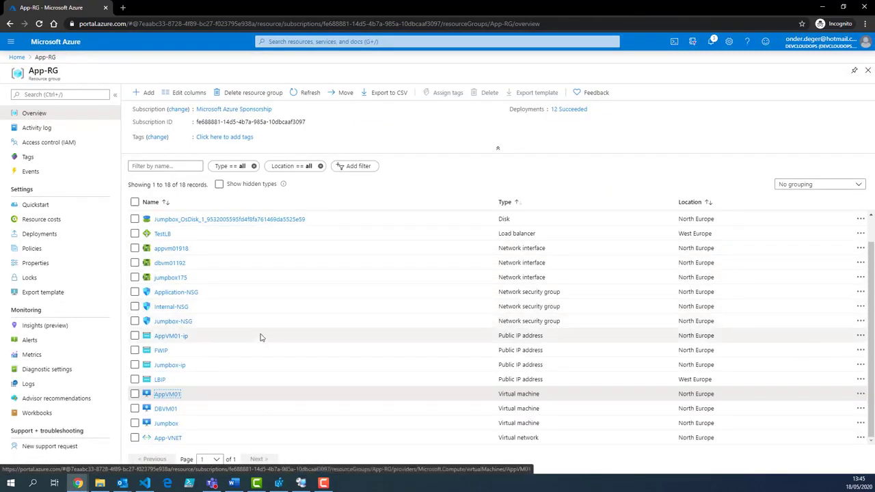
- Open Internal-NSG, check its associated subnet Internal (192.168.1.0/24), and return to its overview
{"action": "left_click", "coordinate": [170, 306]}
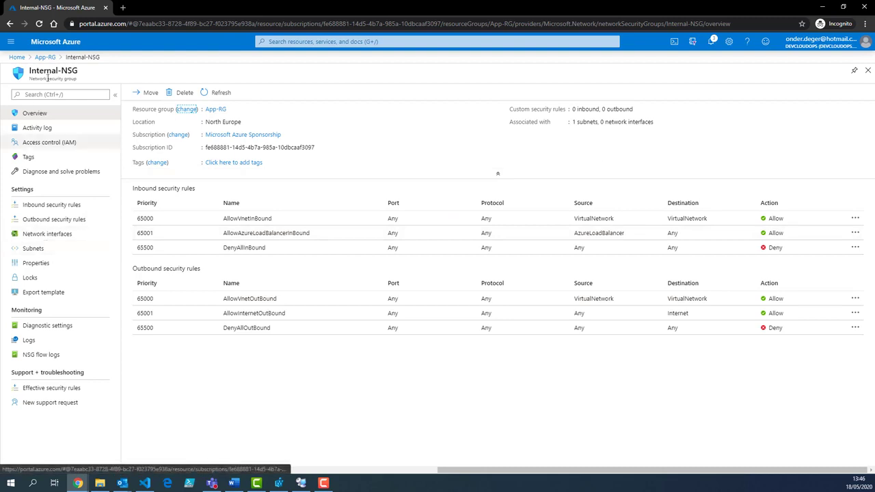
{"action": "left_click", "coordinate": [89, 250]}
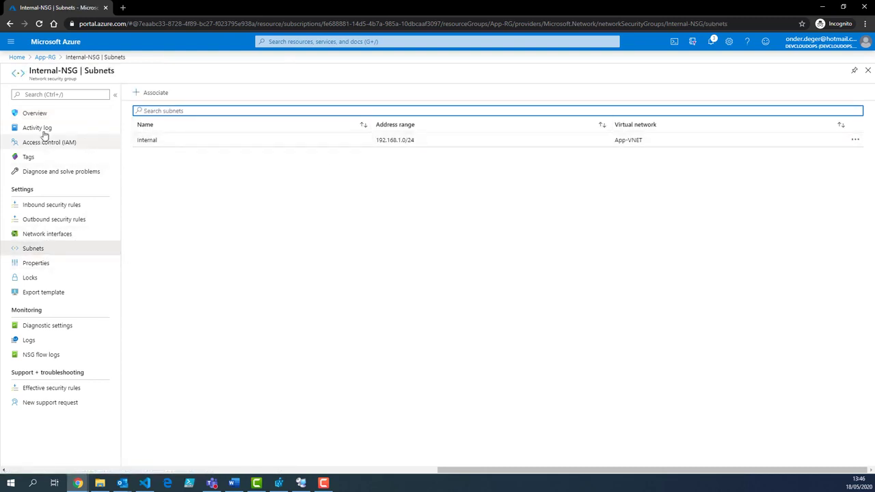
{"action": "left_click", "coordinate": [31, 113]}
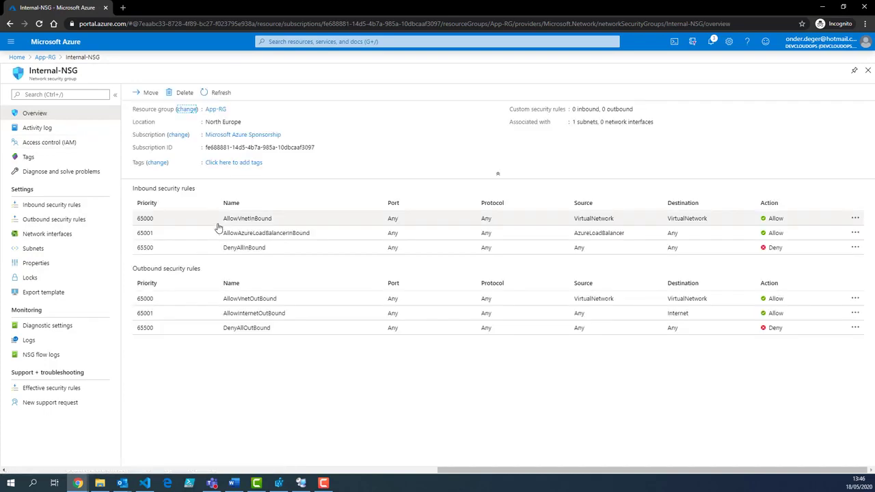
- Start a new Internal-NSG inbound rule with VirtualNetwork as source service tag and destination
{"action": "left_click", "coordinate": [59, 207]}
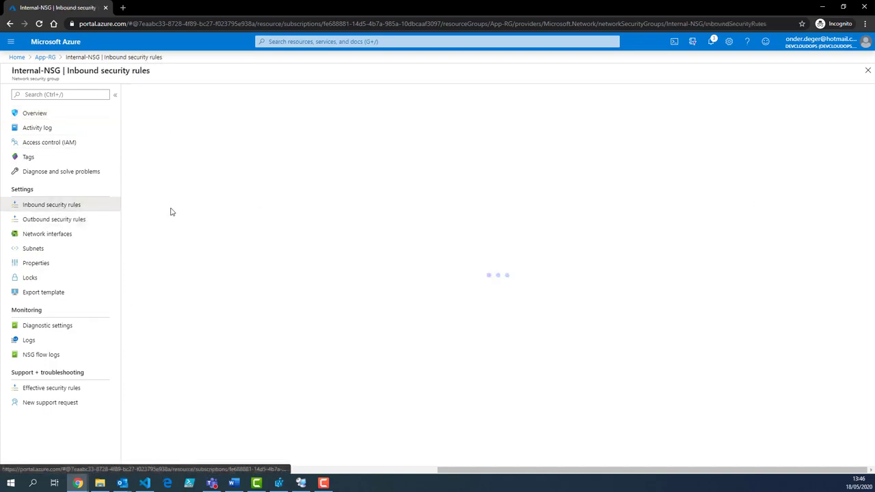
{"action": "left_click", "coordinate": [141, 93]}
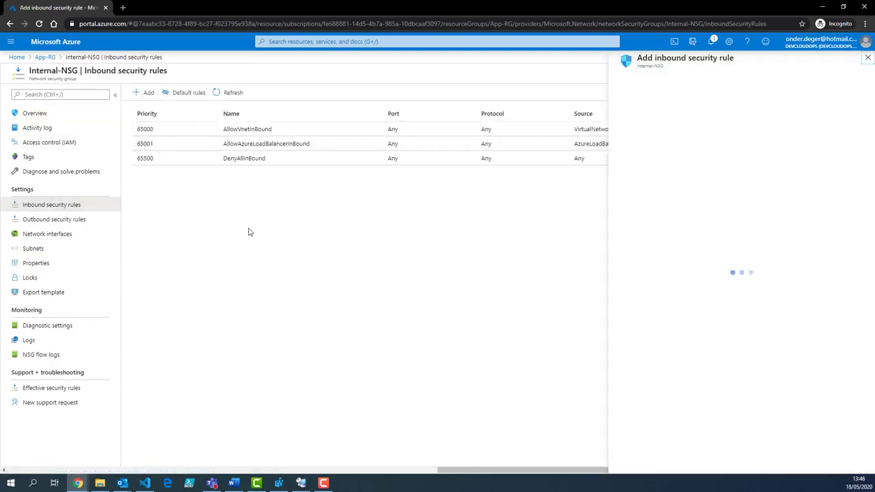
{"action": "left_click", "coordinate": [669, 117]}
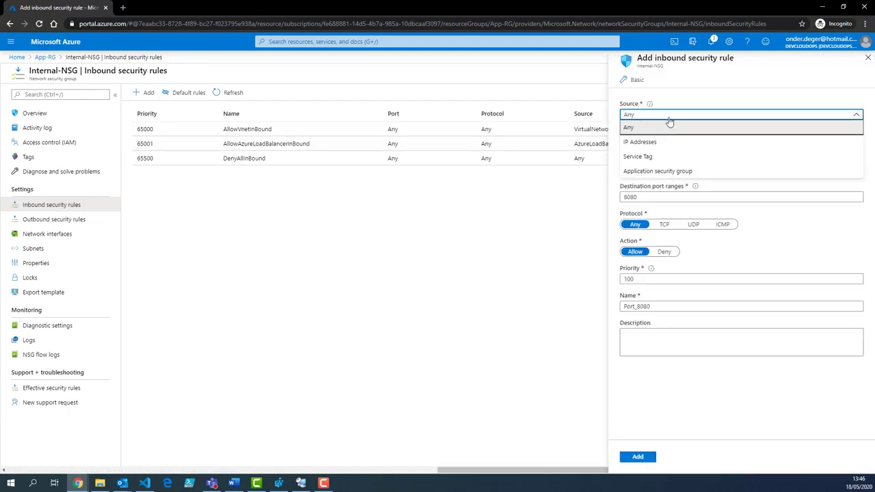
{"action": "left_click", "coordinate": [659, 158]}
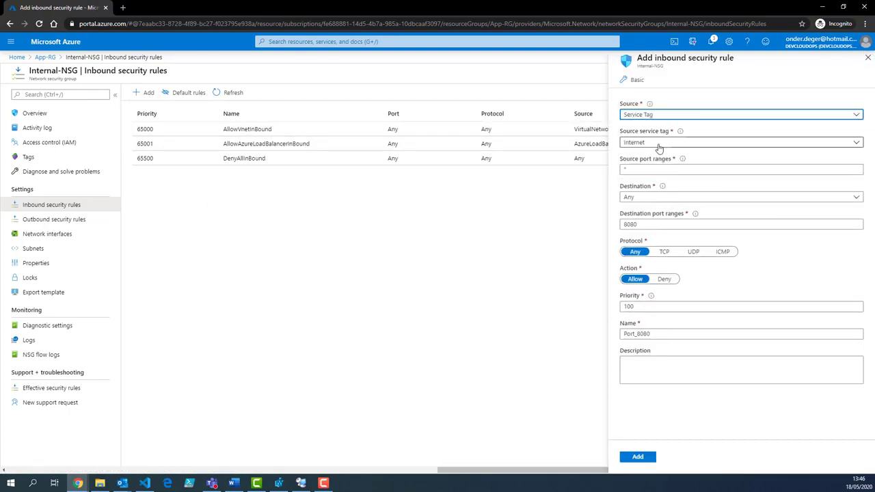
{"action": "left_click", "coordinate": [656, 143]}
{"action": "left_click", "coordinate": [650, 188]}
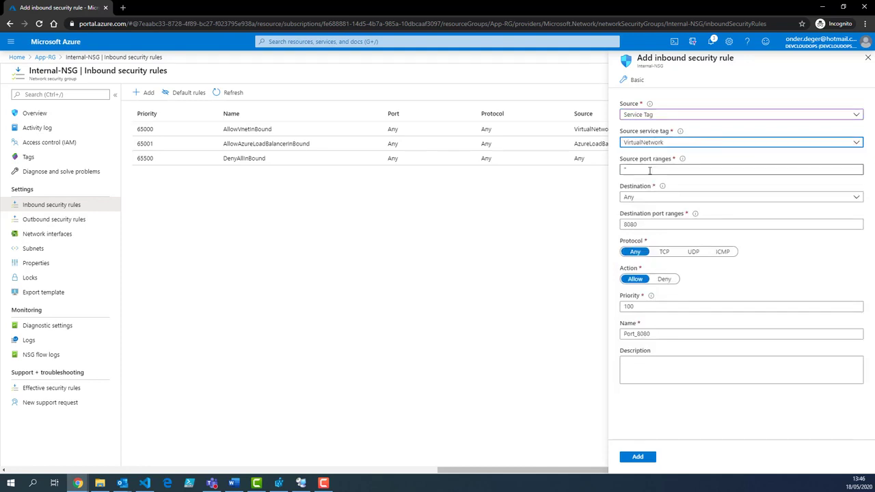
{"action": "left_click", "coordinate": [654, 196]}
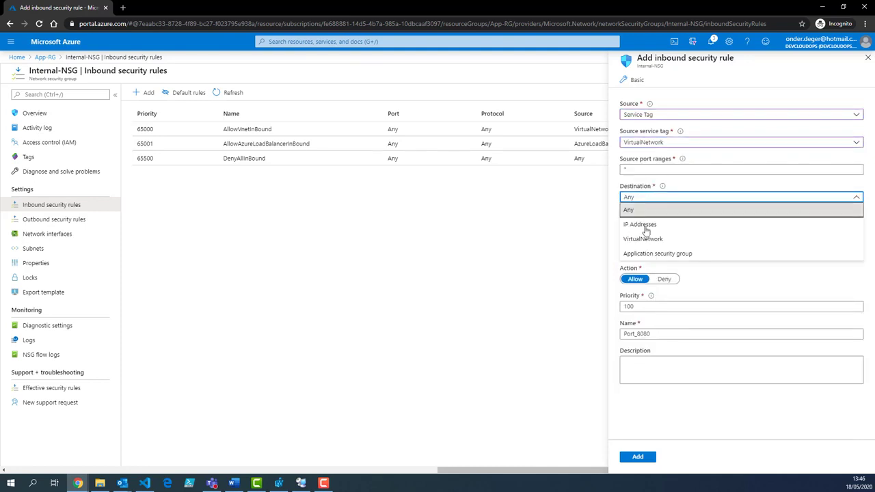
{"action": "left_click", "coordinate": [644, 240]}
- Set destination ports to *, action Deny, priority 500, name AllDeny, and add the rule
{"action": "double_click", "coordinate": [647, 224]}
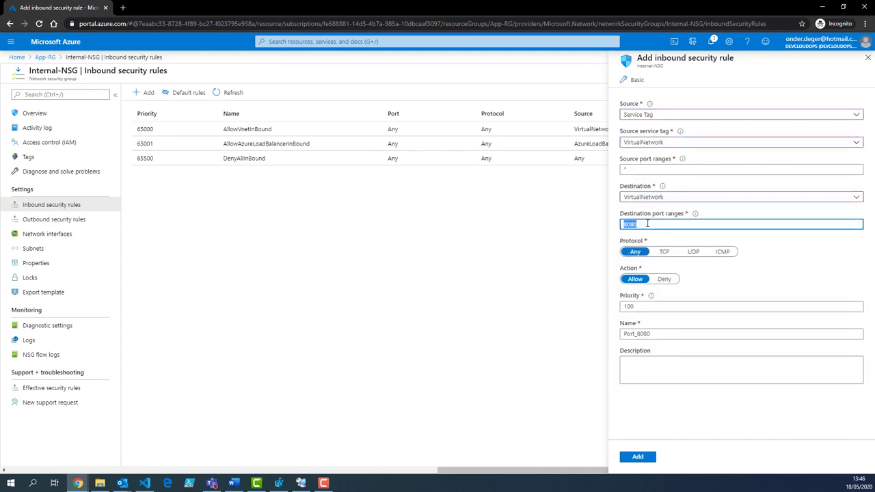
{"action": "type", "text": "*"}
{"action": "left_click", "coordinate": [666, 279]}
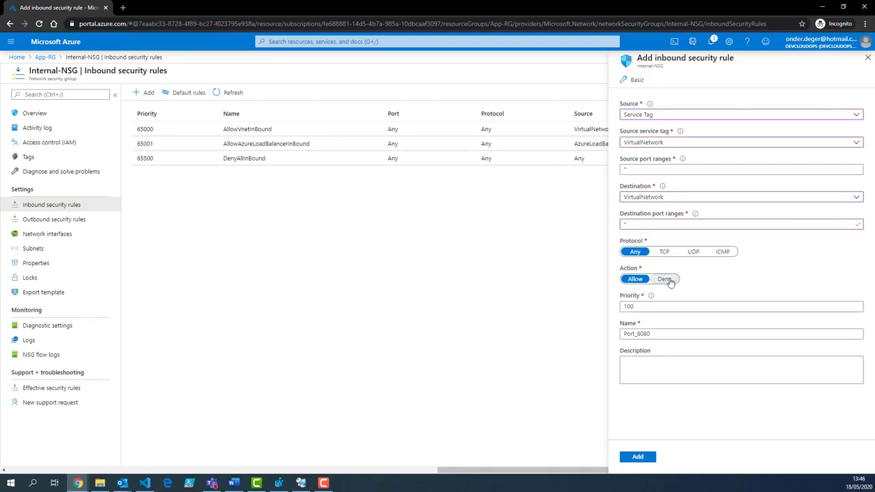
{"action": "double_click", "coordinate": [661, 303]}
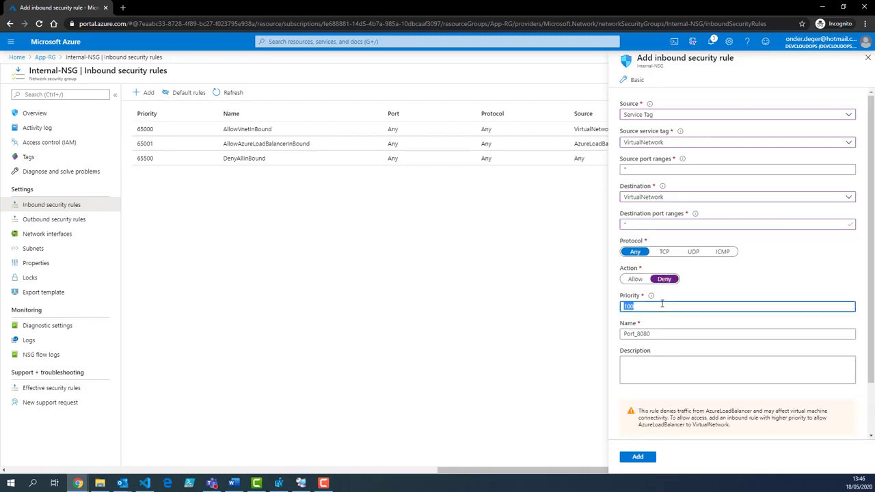
{"action": "type", "text": "50"}
{"action": "double_click", "coordinate": [673, 334]}
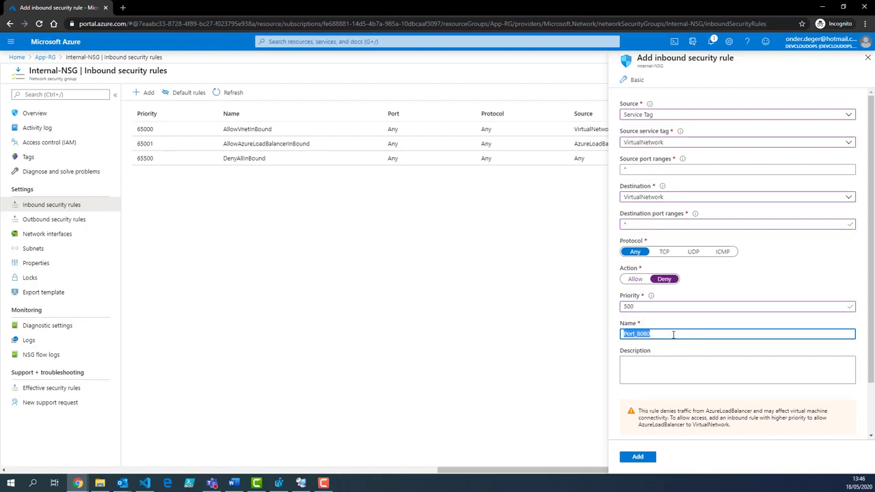
{"action": "type", "text": "AllDeny"}
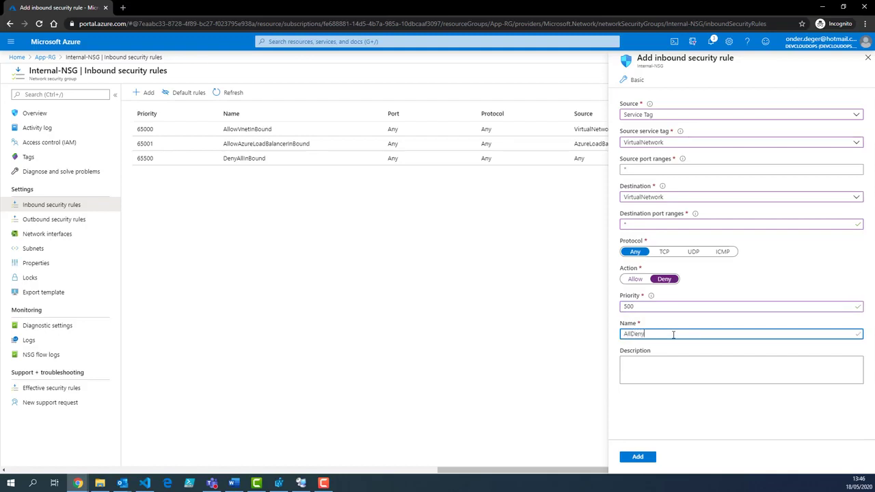
{"action": "left_click", "coordinate": [638, 457]}
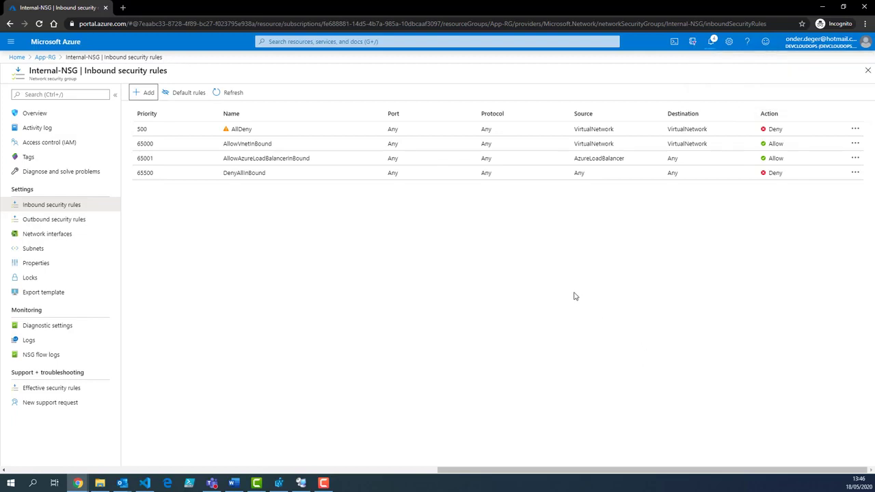
- Add rule RDPFromJB allowing port 3389 from 192.168.0.4 at priority 400
{"action": "double_click", "coordinate": [644, 225]}
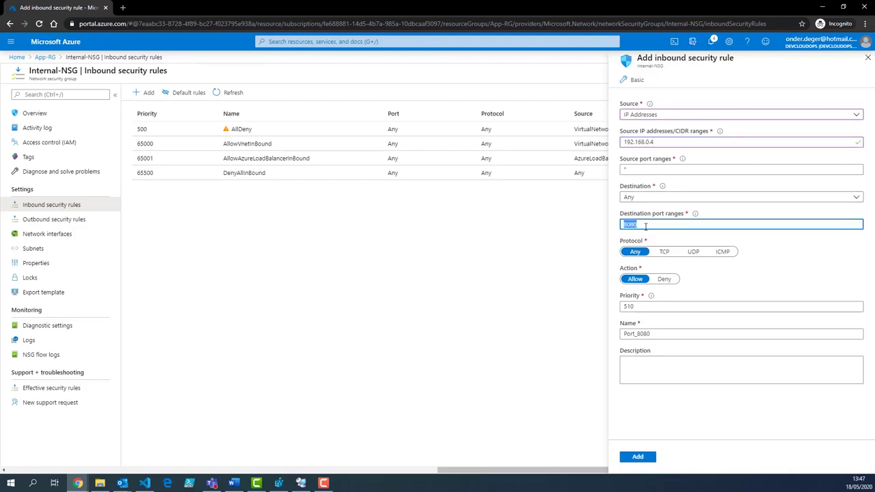
{"action": "type", "text": "3389"}
{"action": "double_click", "coordinate": [644, 307]}
{"action": "type", "text": "400"}
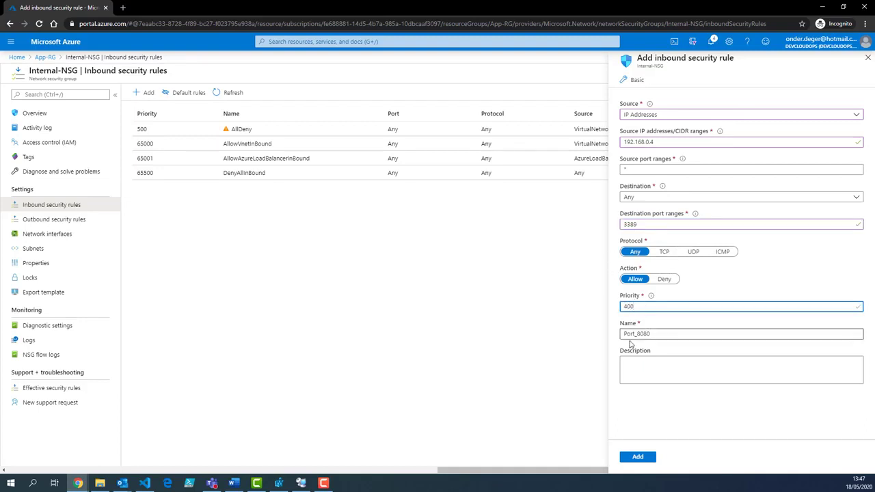
{"action": "double_click", "coordinate": [632, 333]}
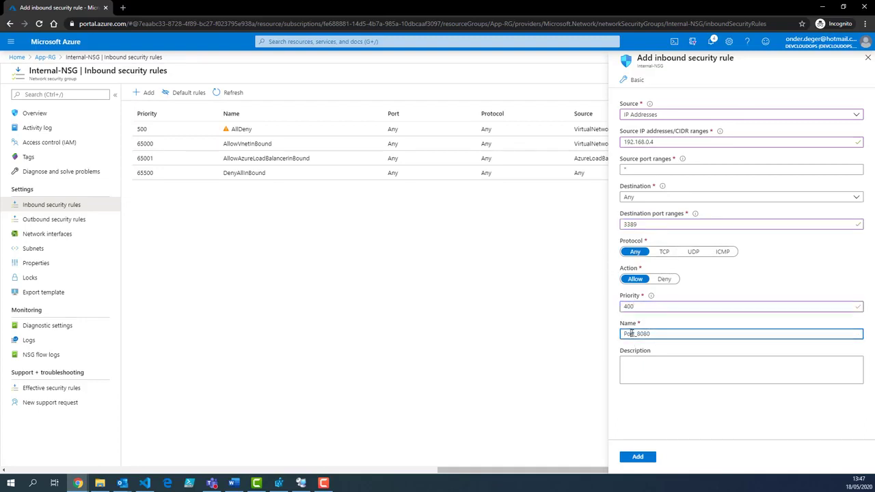
{"action": "type", "text": "RDPFromJB"}
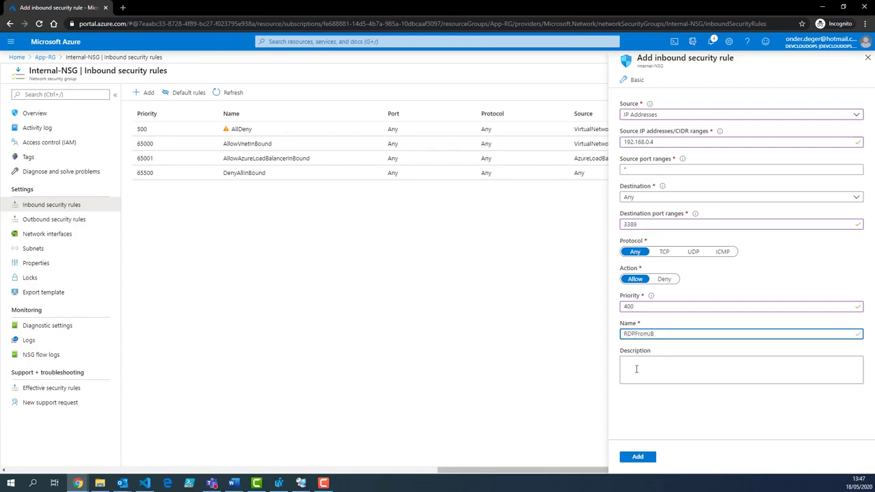
{"action": "left_click", "coordinate": [637, 456]}
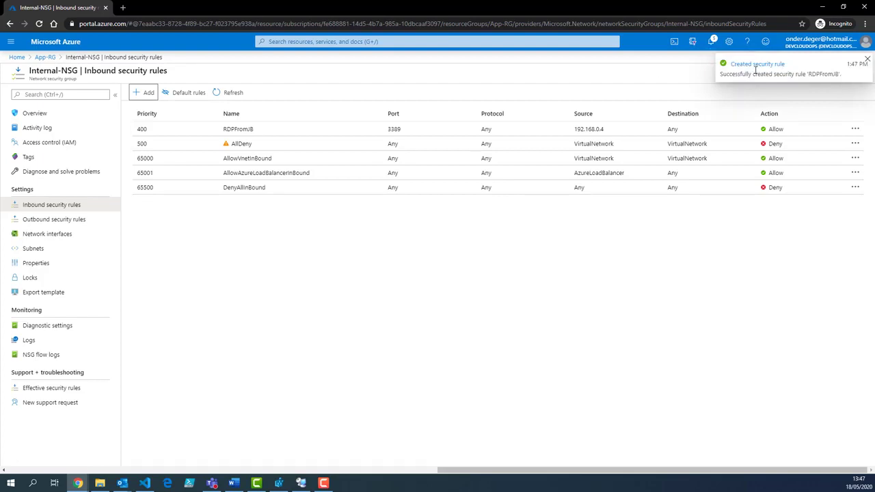
- Open DBVM01 from App-RG, copy its private IP 192.168.1.4, and return to the Jumpbox session
{"action": "left_click", "coordinate": [45, 56]}
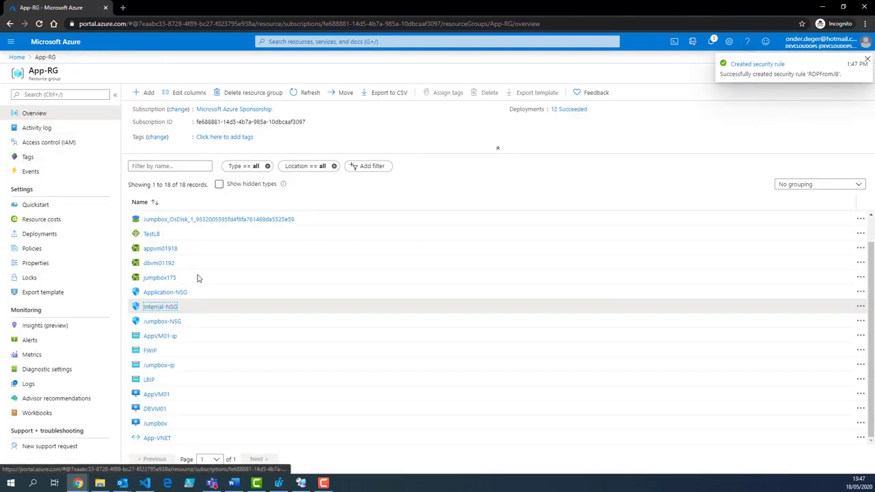
{"action": "left_click", "coordinate": [167, 408]}
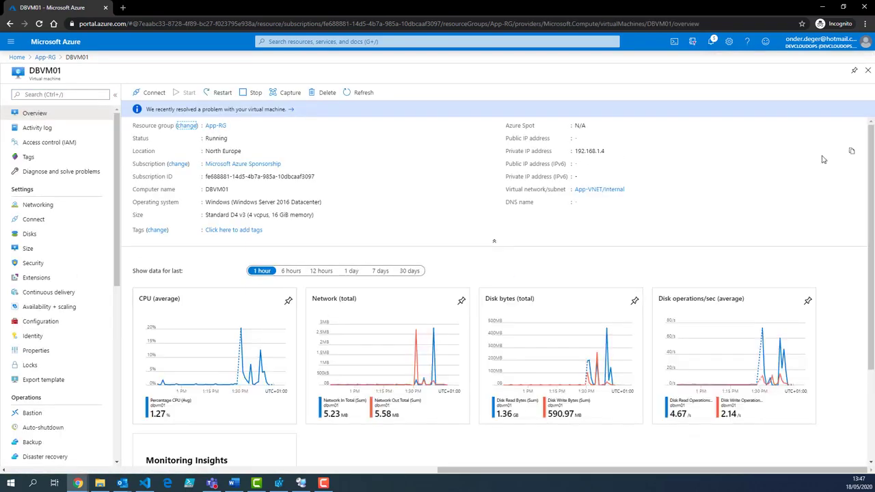
{"action": "left_click", "coordinate": [851, 152]}
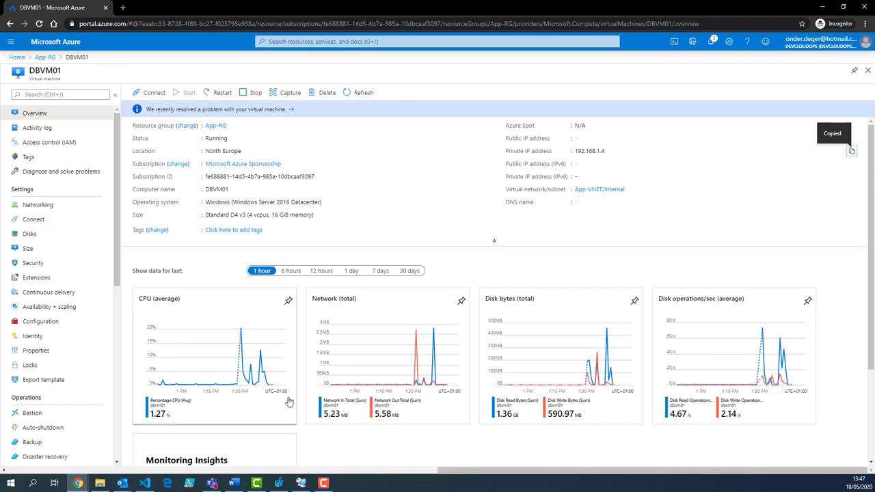
{"action": "left_click", "coordinate": [304, 484]}
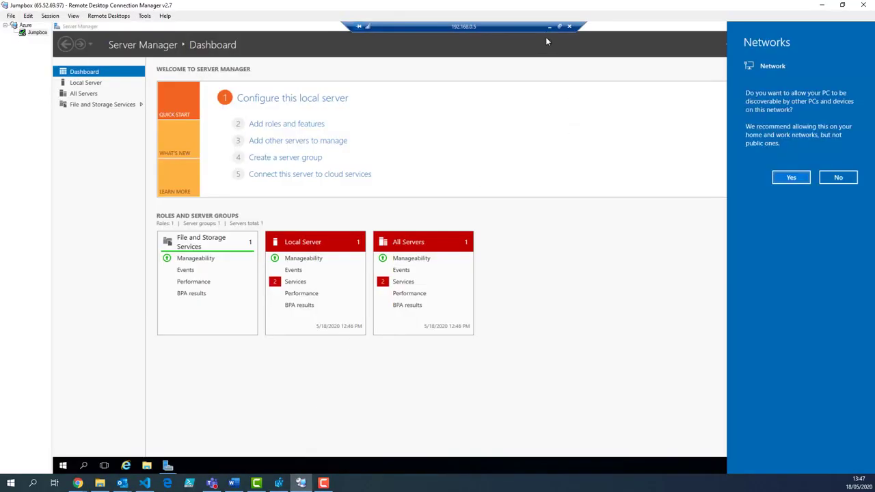
- On the Jumpbox, launch Remote Desktop Connection via mstsc and connect to 192.168.1.4
{"action": "left_click", "coordinate": [548, 25]}
{"action": "left_click", "coordinate": [61, 464]}
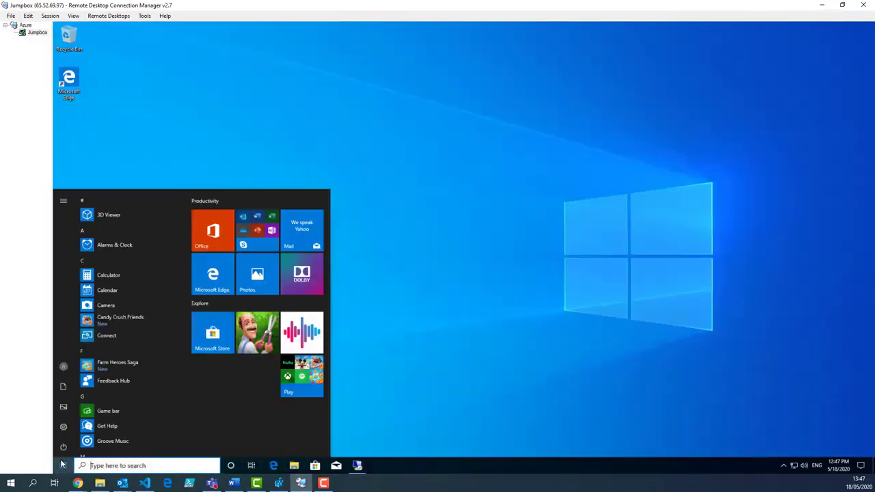
{"action": "type", "text": "mstsc"}
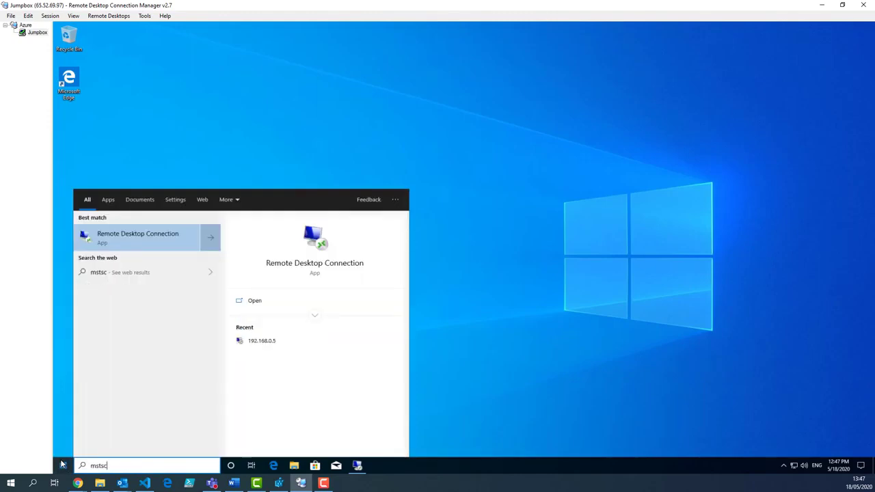
{"action": "key", "text": "Return"}
{"action": "key", "text": "ctrl+v"}
{"action": "left_click", "coordinate": [496, 200]}
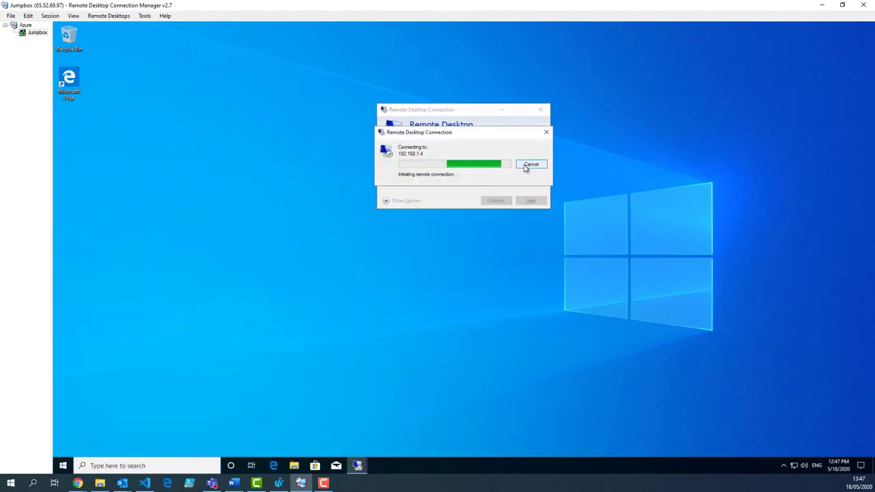
{"action": "left_click", "coordinate": [524, 168]}
{"action": "left_click", "coordinate": [488, 201]}
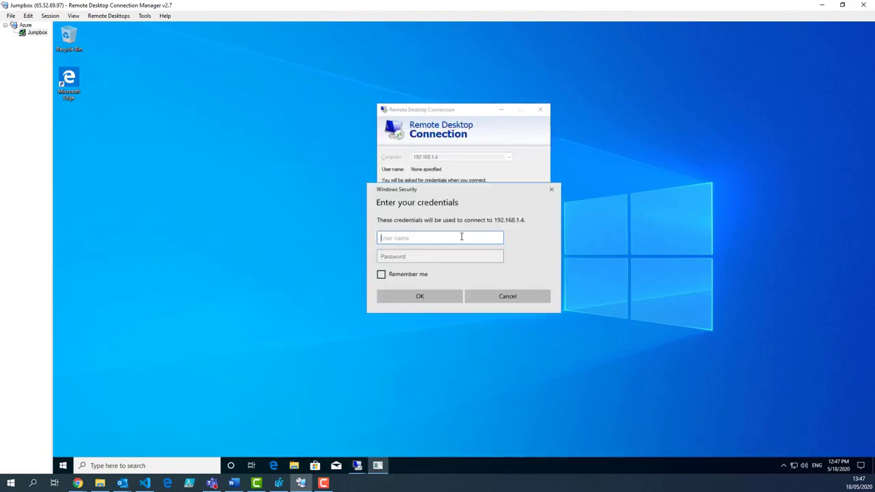
- Sign in to DBVM01 with the admin user name and password, accepting the certificate warning
{"action": "type", "text": "admonder"}
{"action": "key", "text": "Tab"}
{"action": "left_click", "coordinate": [461, 237]}
{"action": "key", "text": "ctrl+a"}
{"action": "type", "text": "admino"}
{"action": "key", "text": "Tab"}
{"action": "type", "text": "•••••"}
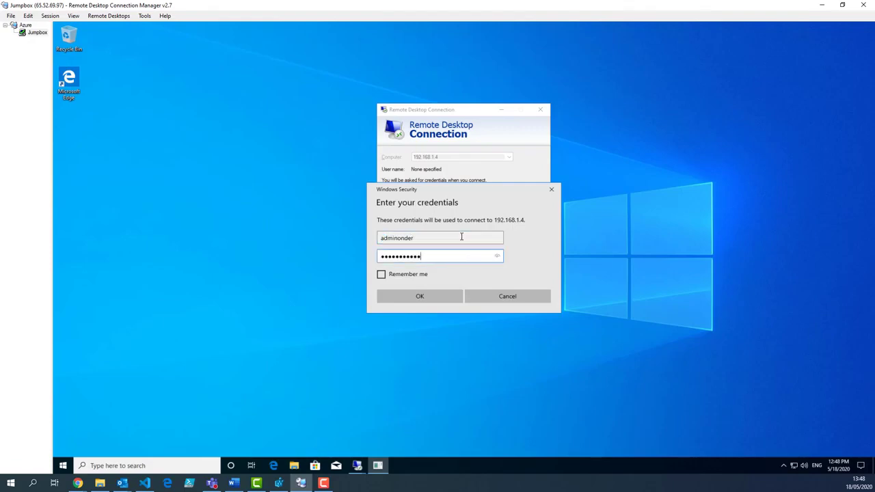
{"action": "left_click", "coordinate": [430, 296]}
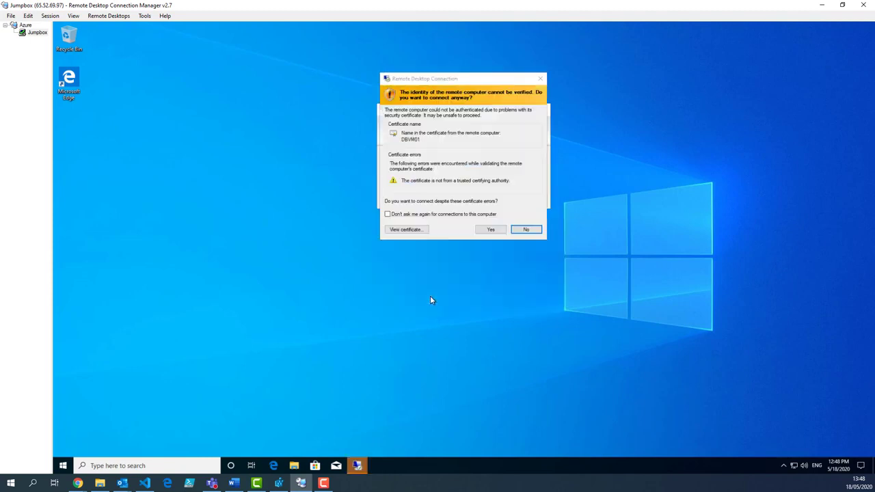
{"action": "left_click", "coordinate": [481, 230]}
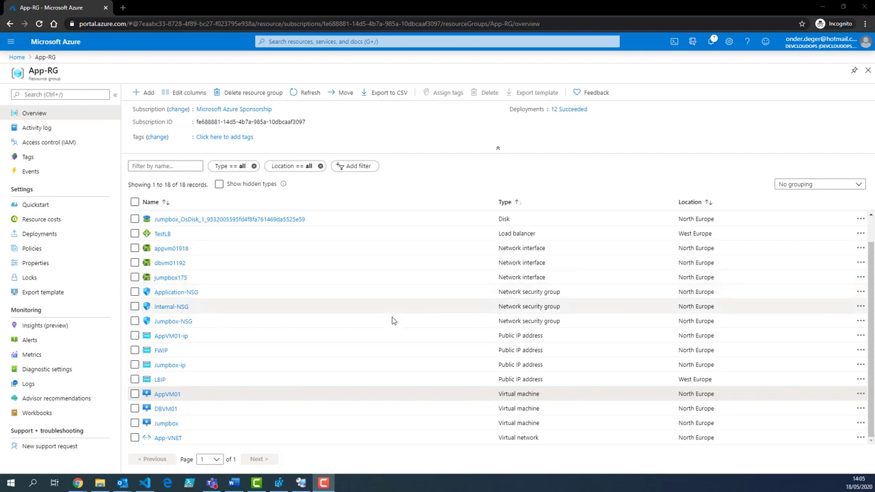
- Start a new Application-NSG inbound rule with destination ports 80,443
{"action": "left_click", "coordinate": [193, 296]}
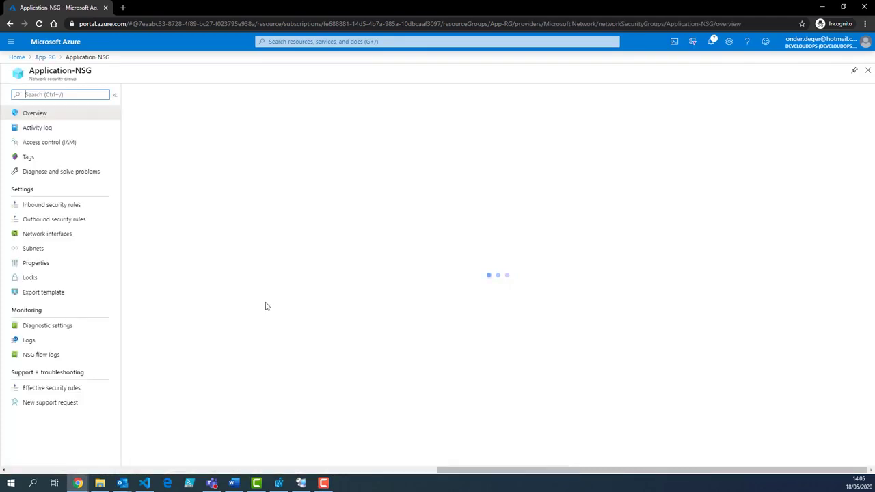
{"action": "left_click", "coordinate": [59, 206]}
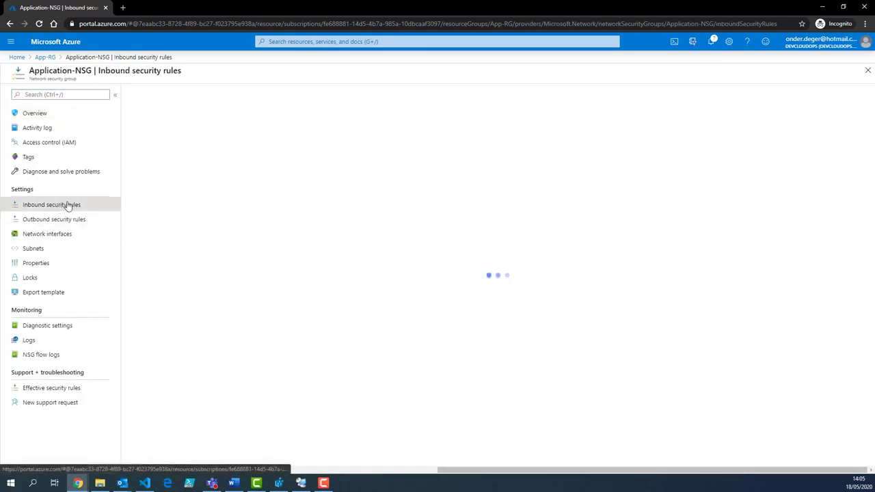
{"action": "left_click", "coordinate": [147, 95]}
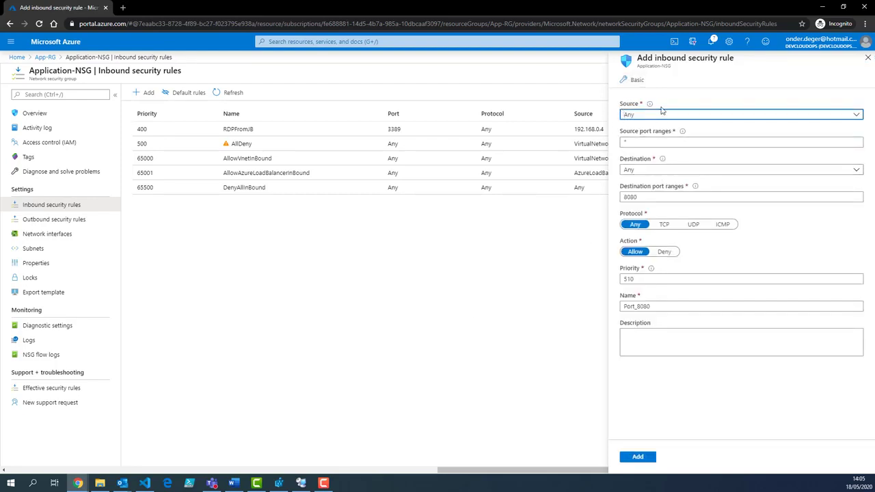
{"action": "double_click", "coordinate": [648, 196]}
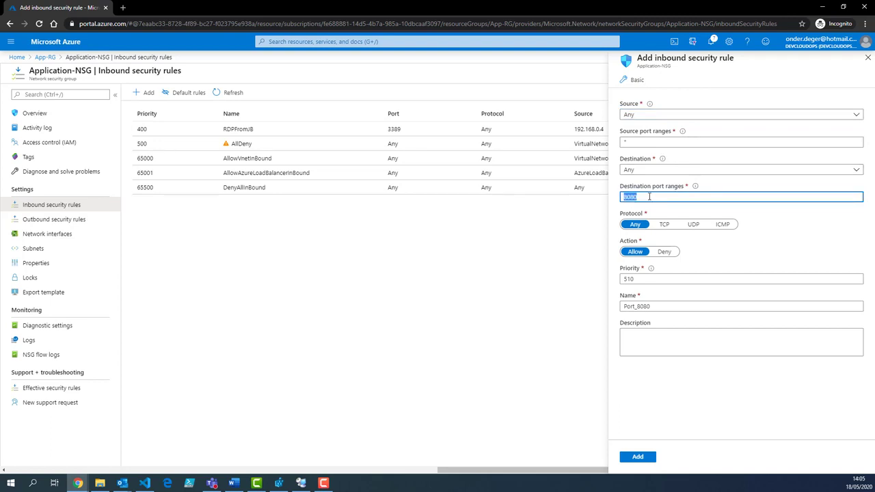
{"action": "type", "text": "80ö"}
{"action": "key", "text": "BackSpace"}
- Set the rule's priority to 490 and name it AllowWeb
{"action": "double_click", "coordinate": [653, 281]}
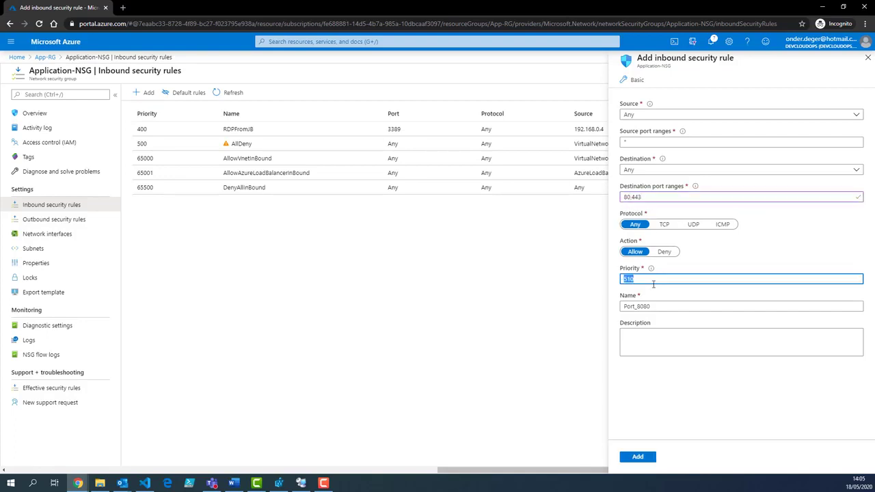
{"action": "type", "text": "490"}
{"action": "double_click", "coordinate": [661, 307]}
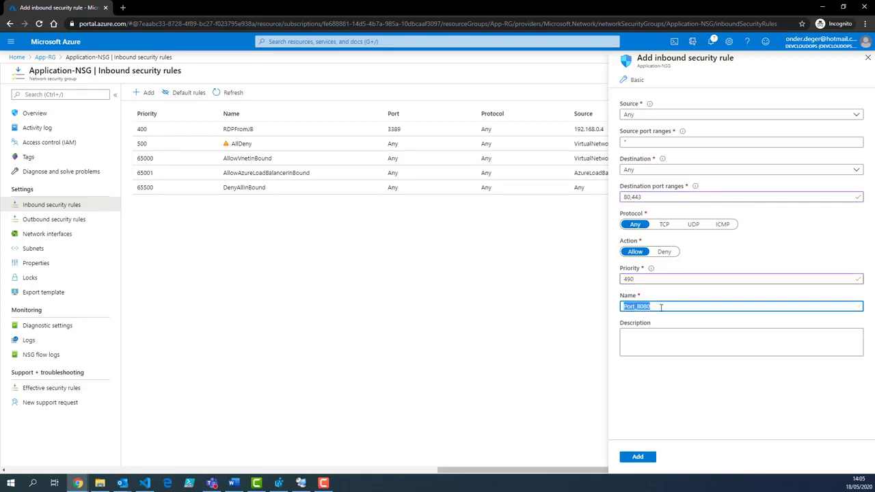
{"action": "type", "text": "Allow"}
{"action": "key", "text": "BackSpace"}
{"action": "key", "text": "BackSpace"}
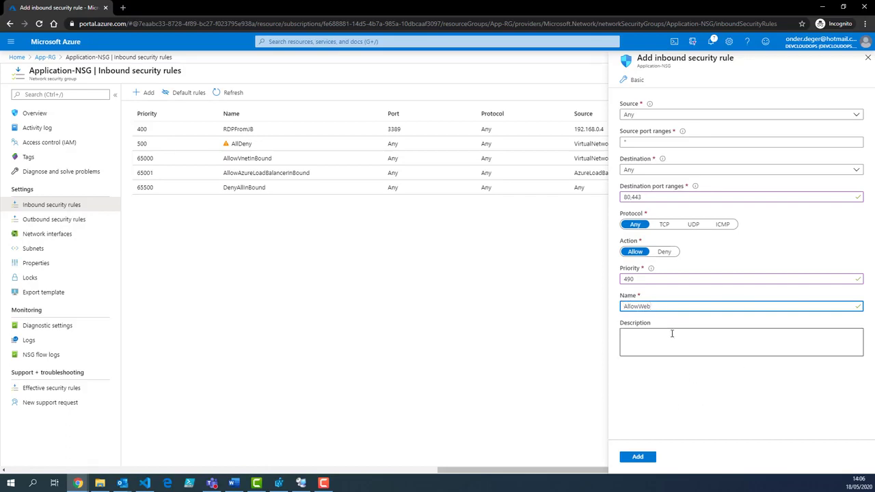
- Open an Edge InPrivate window and try loading 65.52.72.142, which fails to connect
{"action": "right_click", "coordinate": [167, 483]}
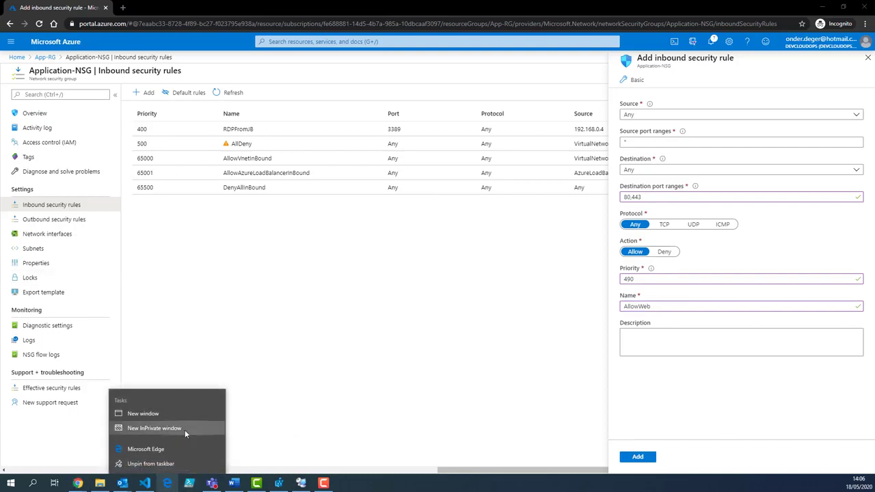
{"action": "left_click", "coordinate": [153, 428]}
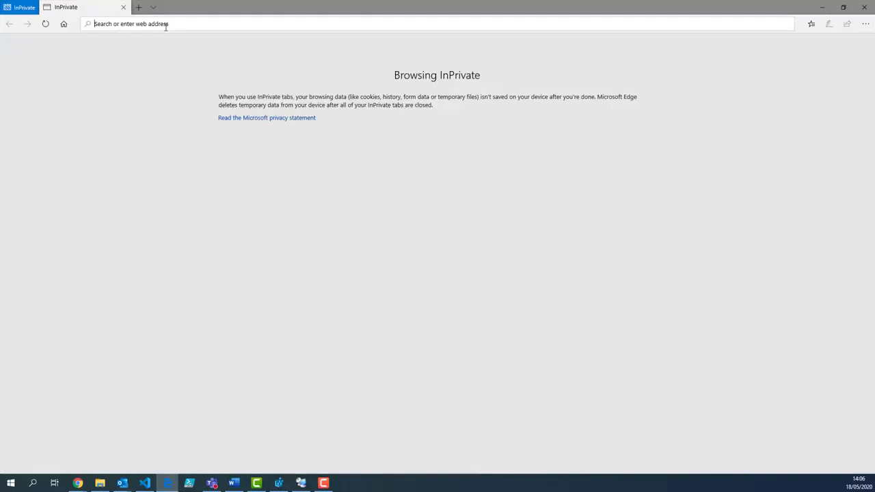
{"action": "type", "text": "65.52.72.142"}
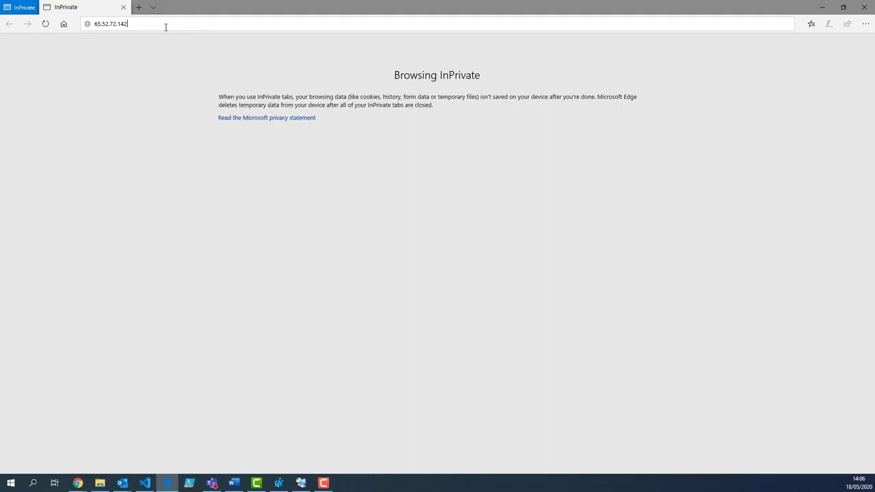
{"action": "left_click", "coordinate": [166, 27]}
{"action": "key", "text": "Return"}
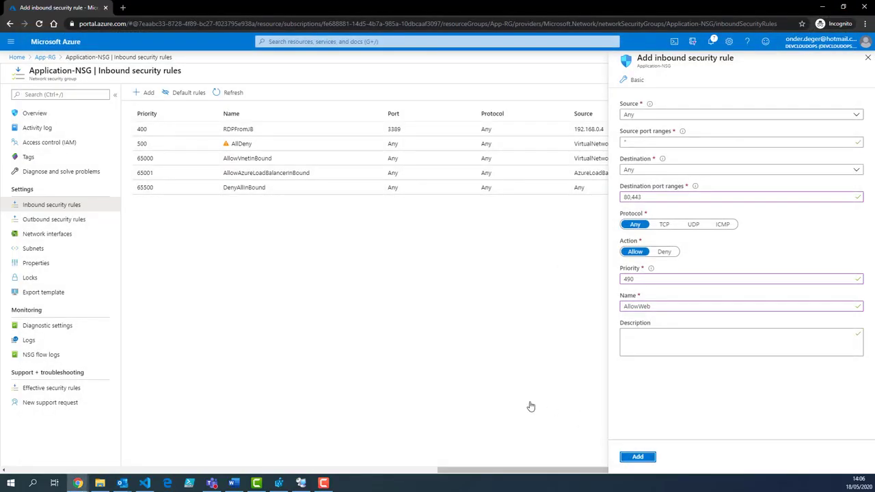
- Create the AllowWeb inbound rule for ports 80,443 at priority 490
{"action": "key", "text": "Return"}
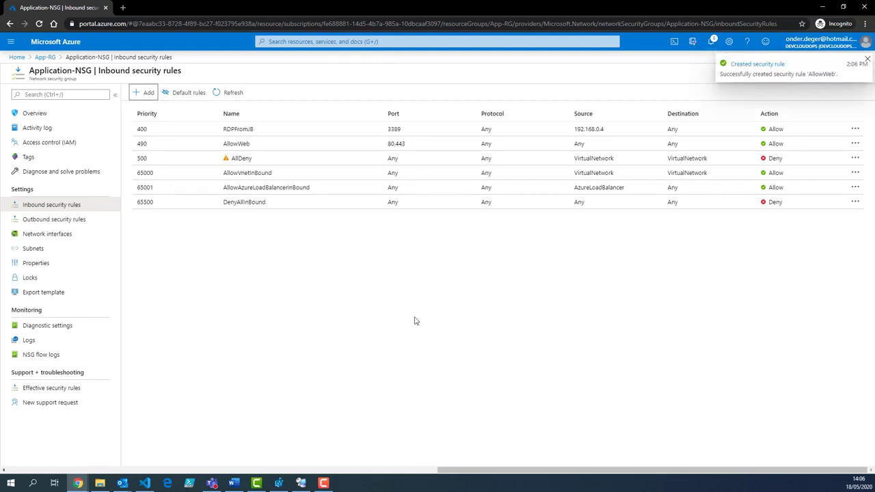
- Load 65.52.72.142 in a new Edge InPrivate window, showing the DEVCLOUDOPS.COM page
{"action": "right_click", "coordinate": [168, 483]}
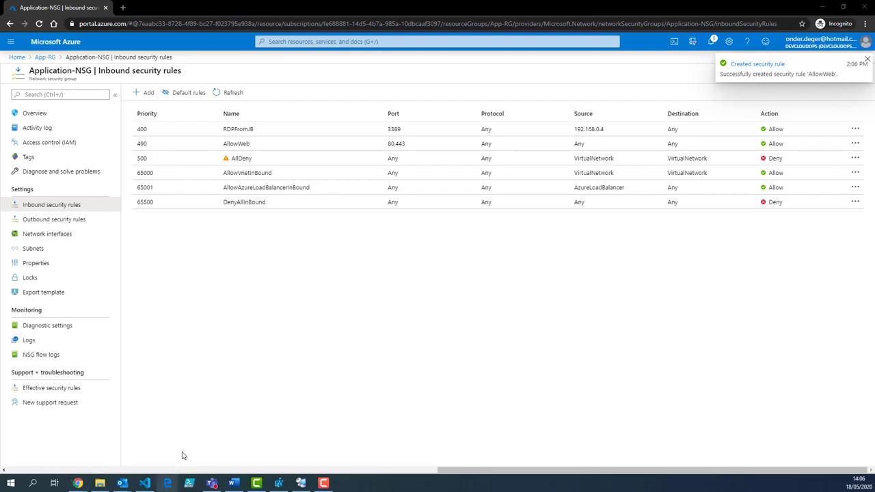
{"action": "left_click", "coordinate": [281, 307]}
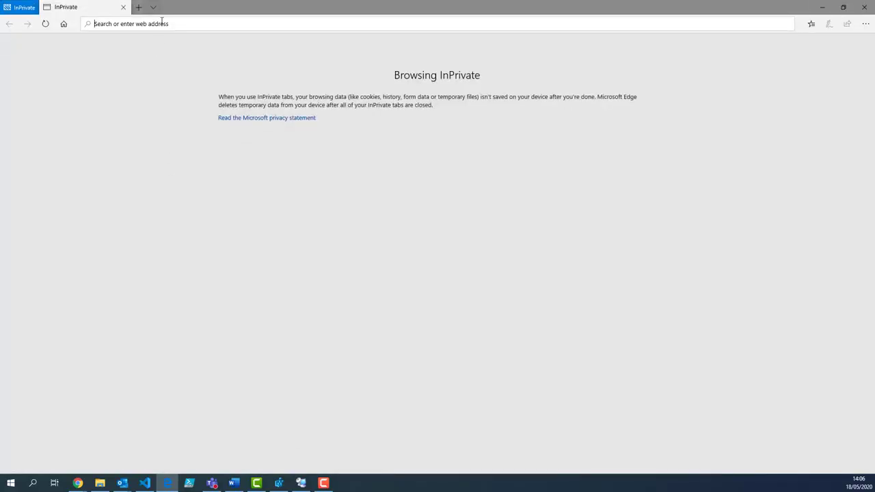
{"action": "type", "text": "65.52.72.142"}
{"action": "key", "text": "Return"}
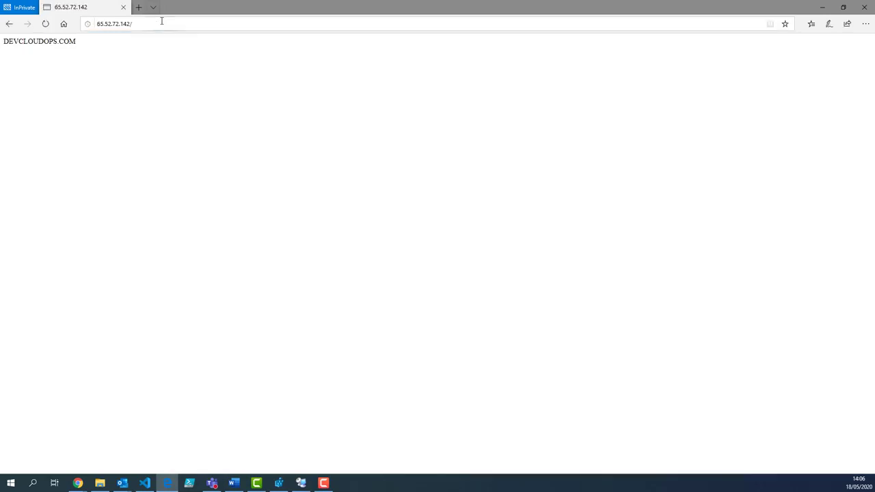